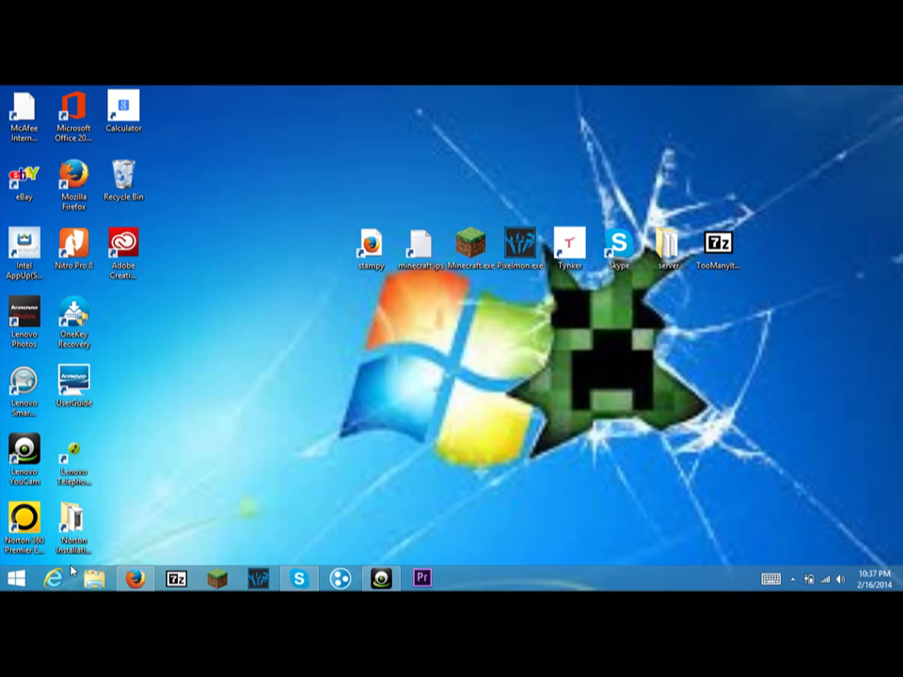
# Bring back the MediaFire download page, then minimize the browser to reveal the desktop.
pyautogui.moveTo(141, 581)
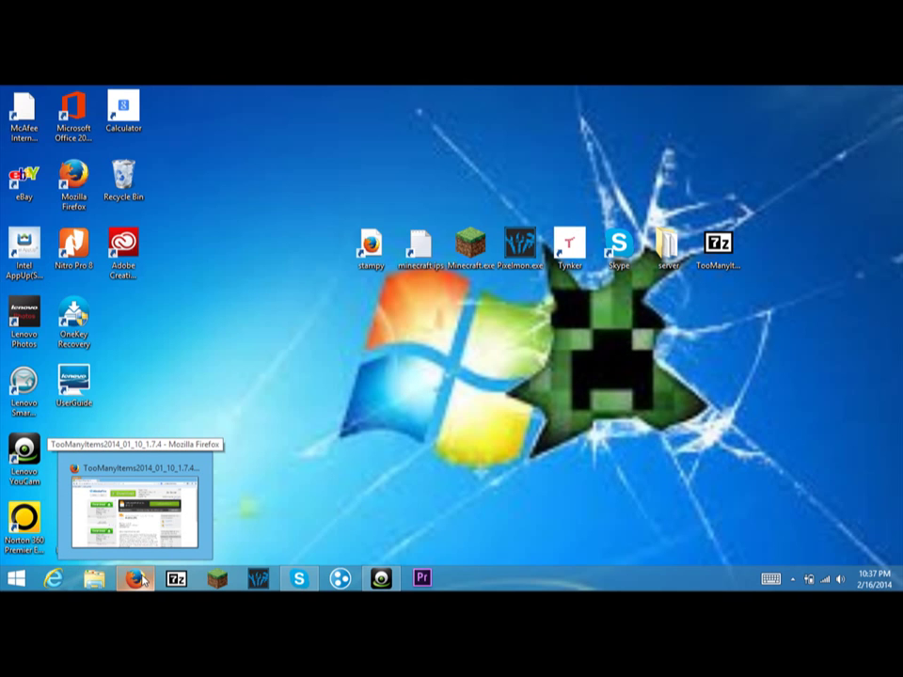
pyautogui.click(139, 579)
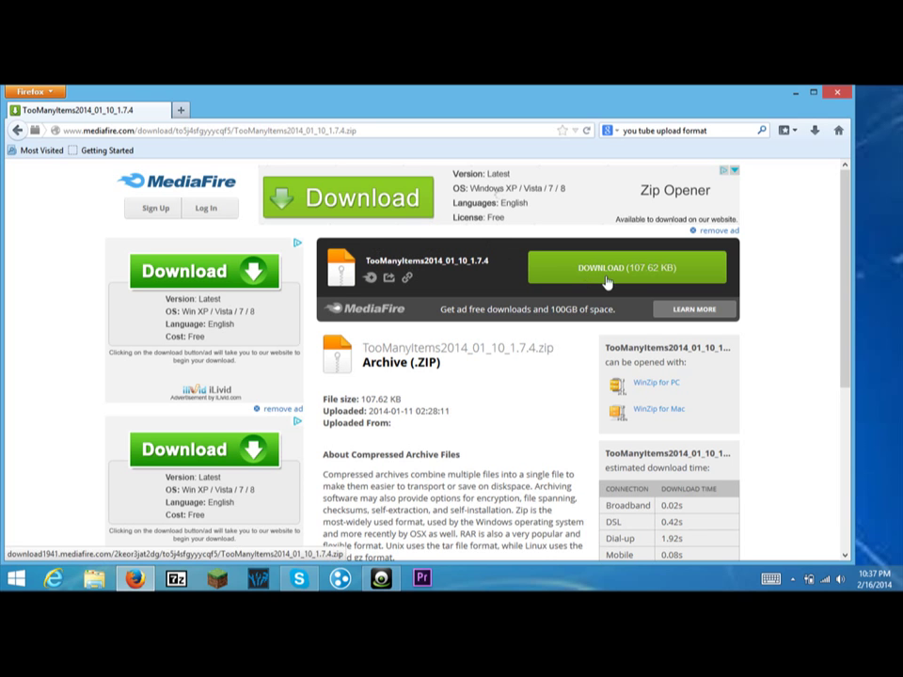
pyautogui.click(800, 91)
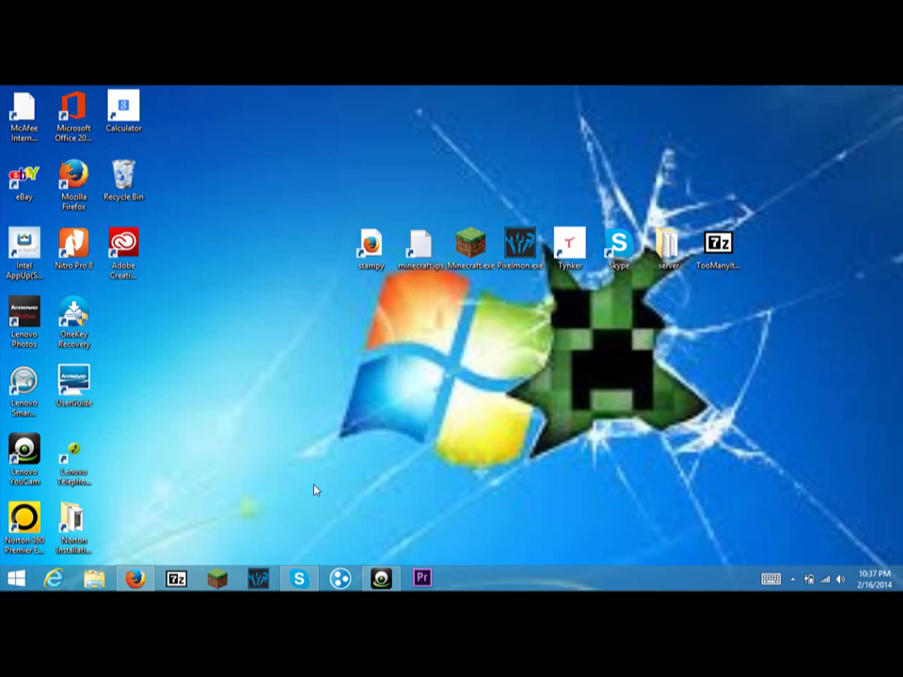
# Run %appdata% and go into .minecraft, then its versions folder.
pyautogui.press('super+r')
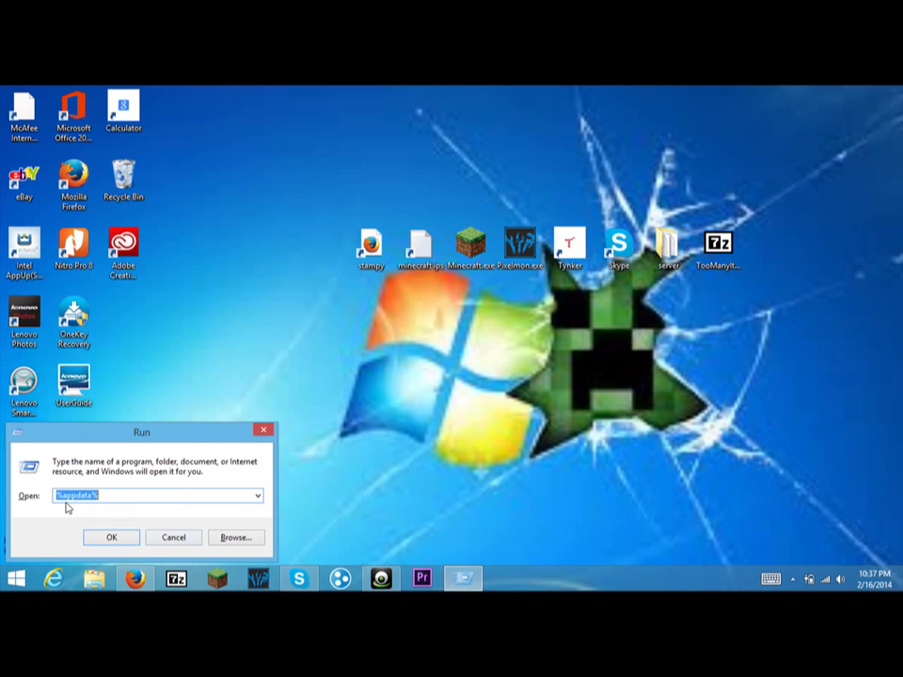
pyautogui.click(130, 538)
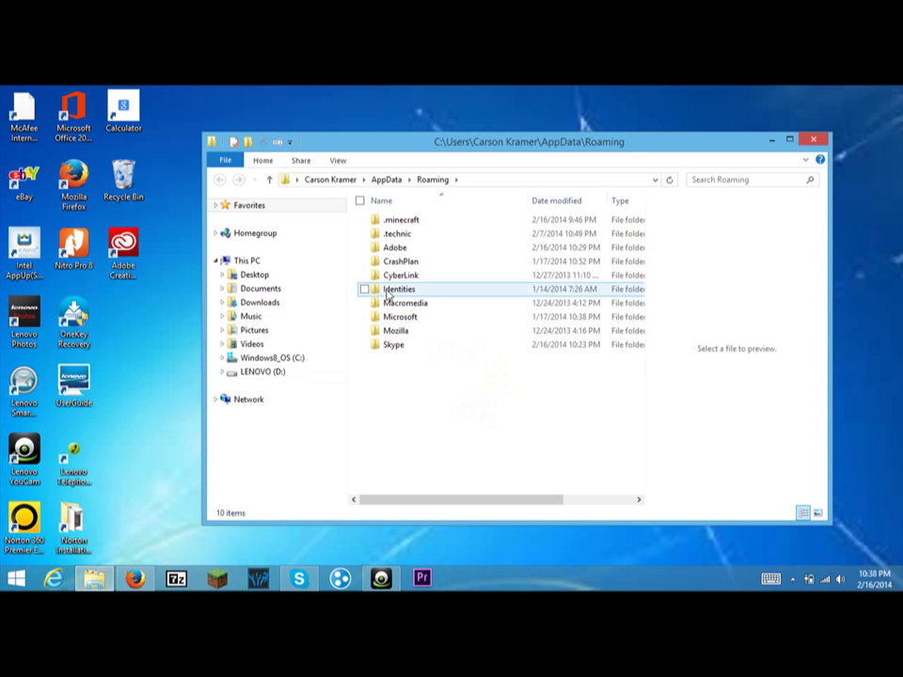
pyautogui.click(367, 223)
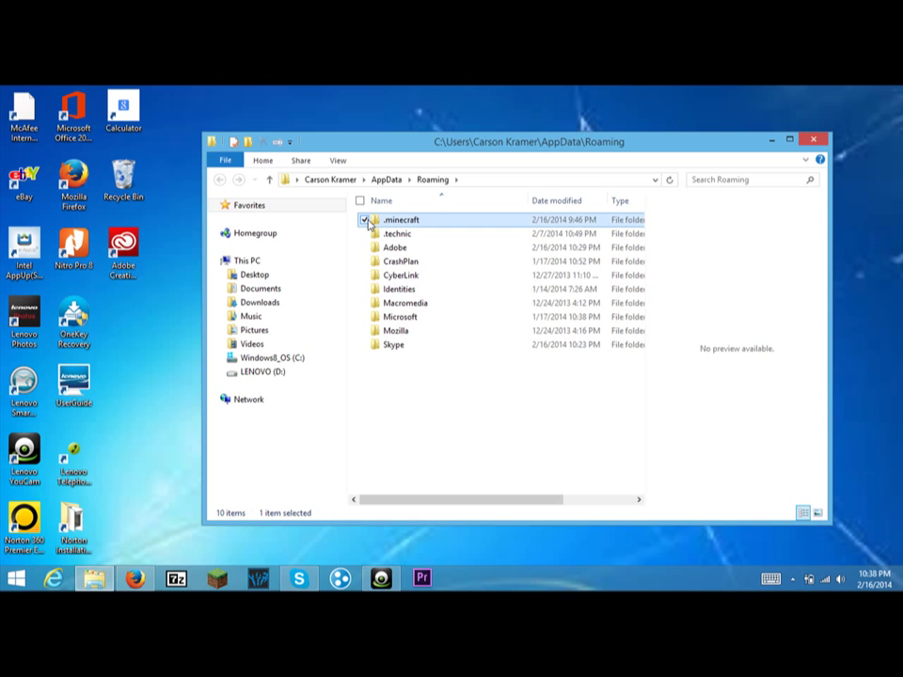
pyautogui.doubleClick(368, 223)
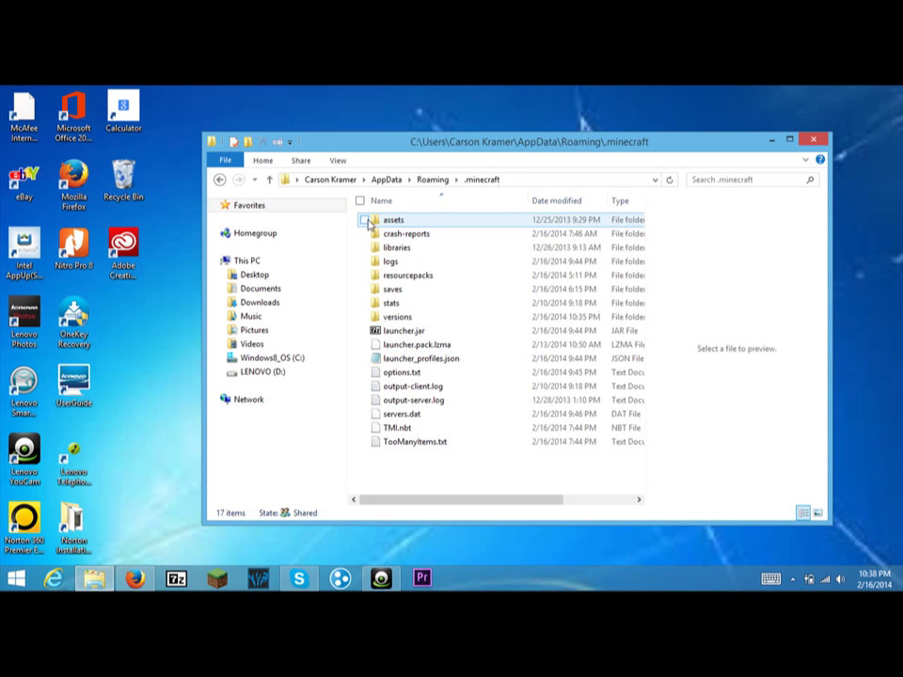
pyautogui.click(367, 317)
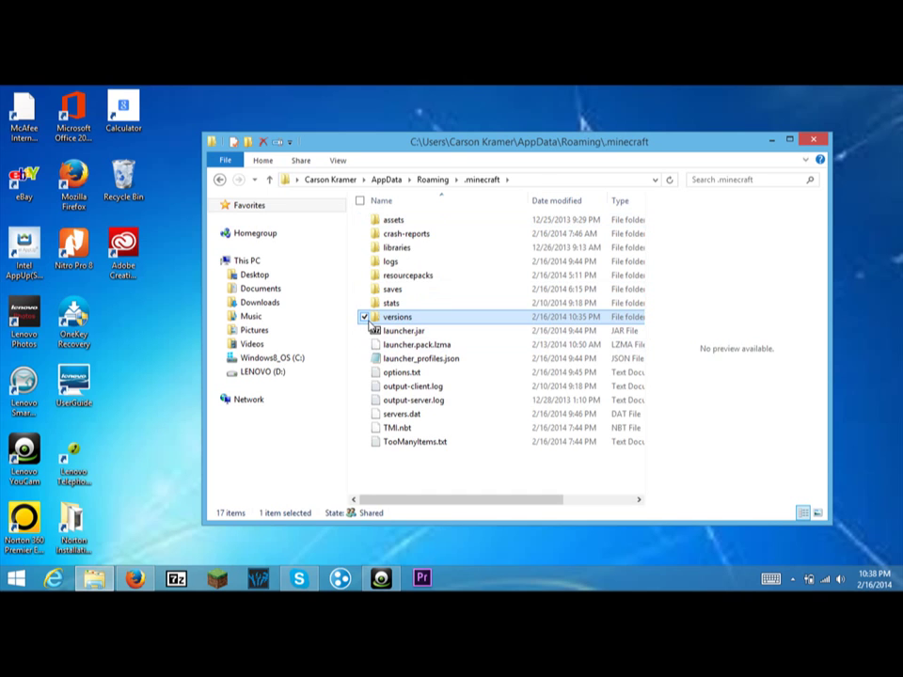
pyautogui.doubleClick(390, 317)
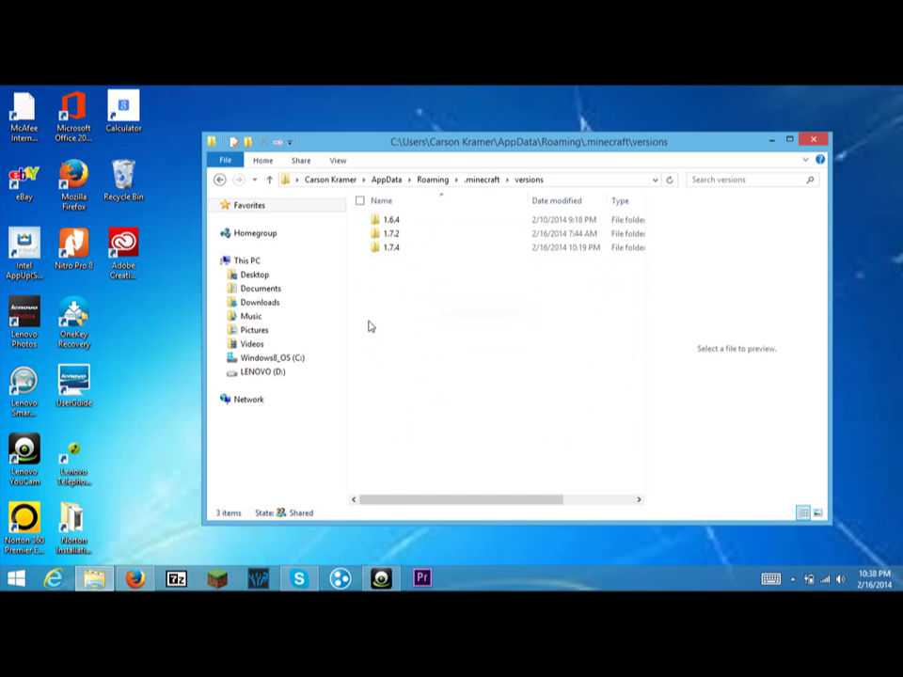
# Copy the 1.7.4 folder and paste it into versions as '1.7.4 - Copy'.
pyautogui.click(366, 248)
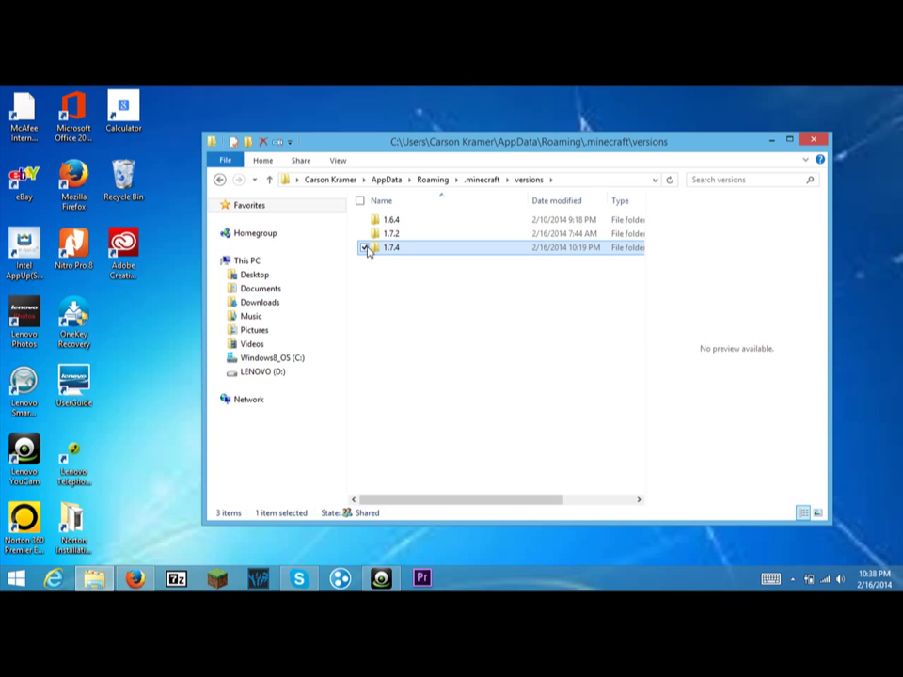
pyautogui.click(403, 298)
pyautogui.rightClick(409, 290)
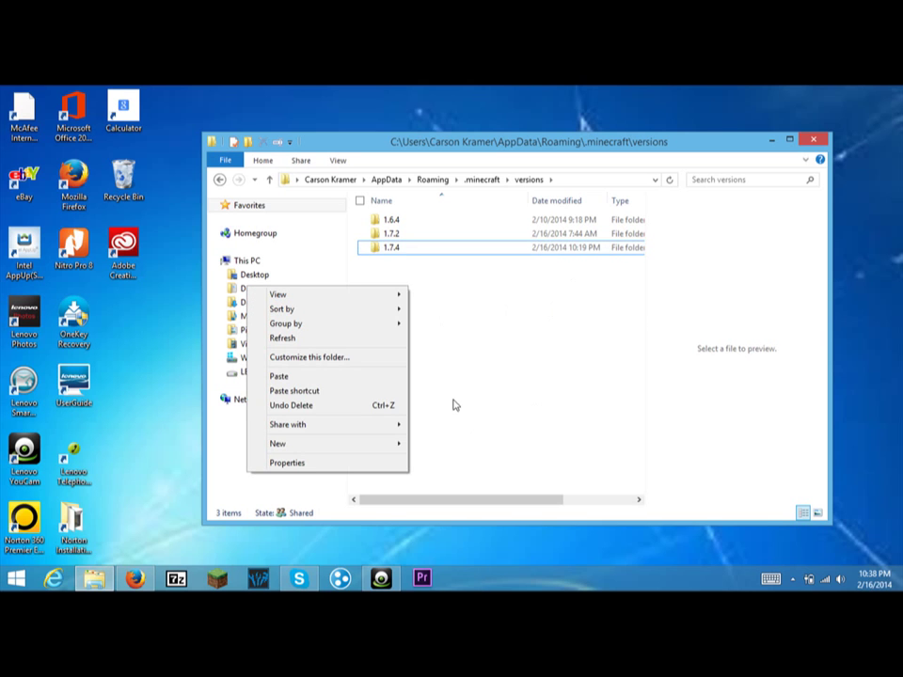
pyautogui.click(302, 380)
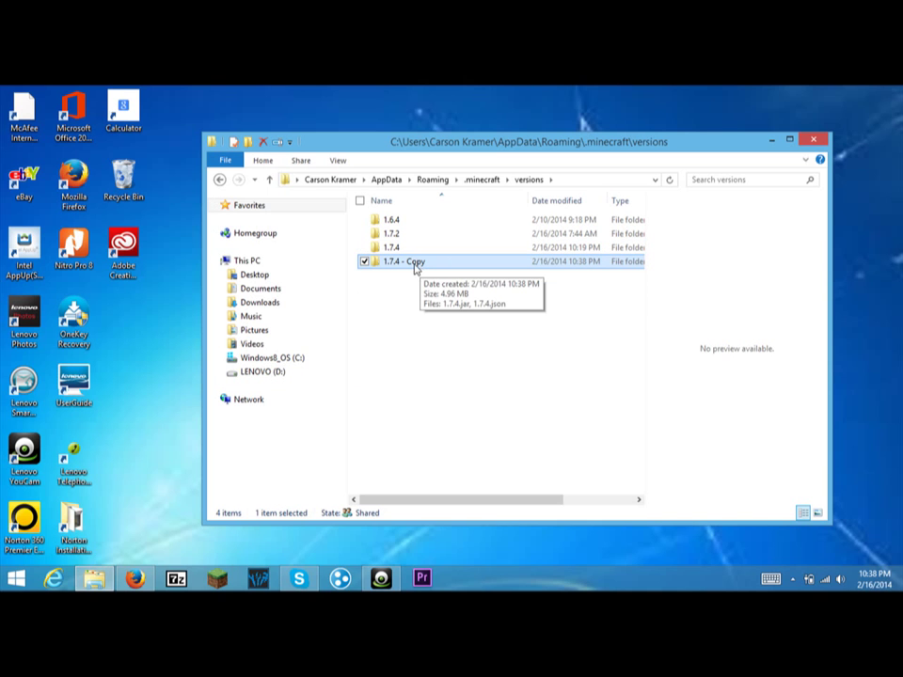
# Rename the '1.7.4 - Copy' folder to TooManyItems.
pyautogui.rightClick(384, 263)
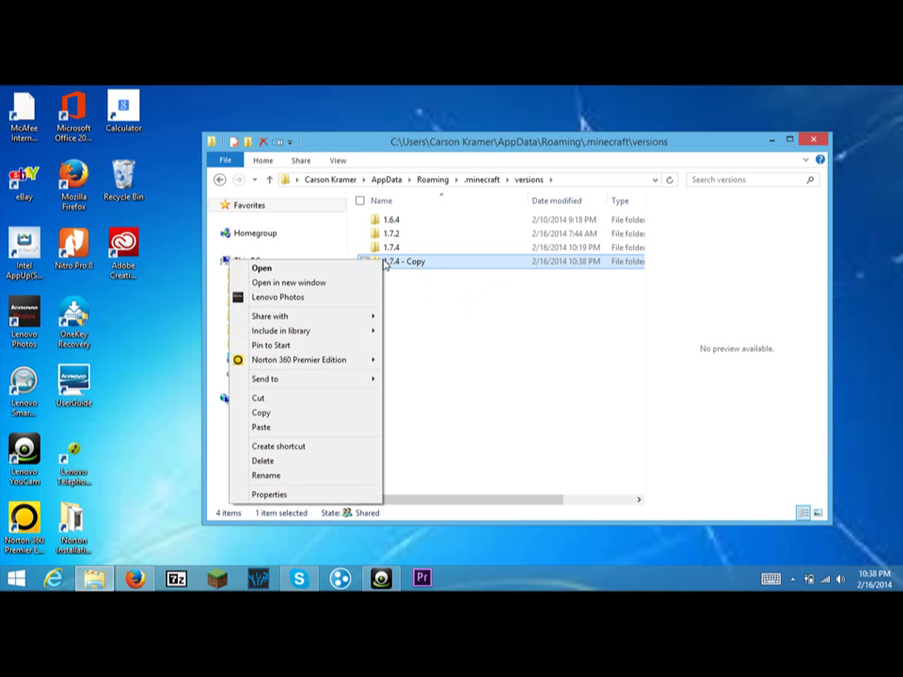
pyautogui.click(268, 475)
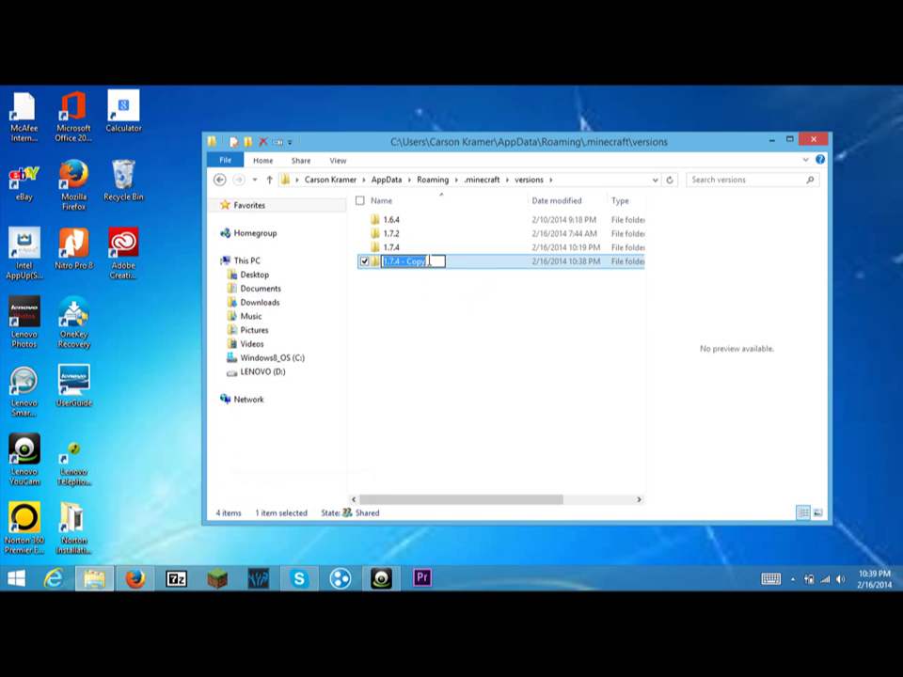
pyautogui.press('BackSpace')
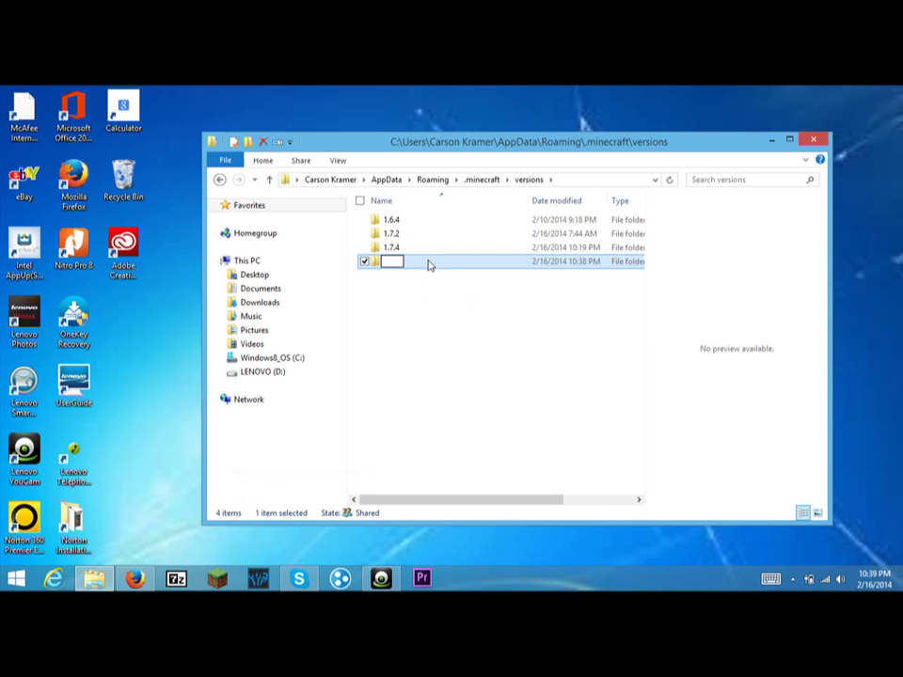
pyautogui.write('TooManyItems')
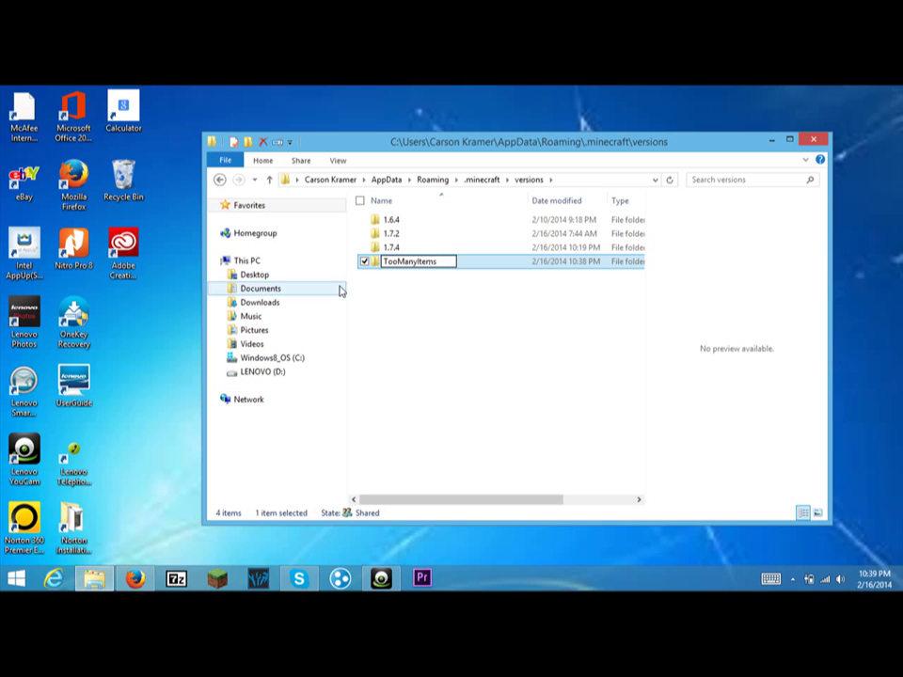
pyautogui.click(411, 326)
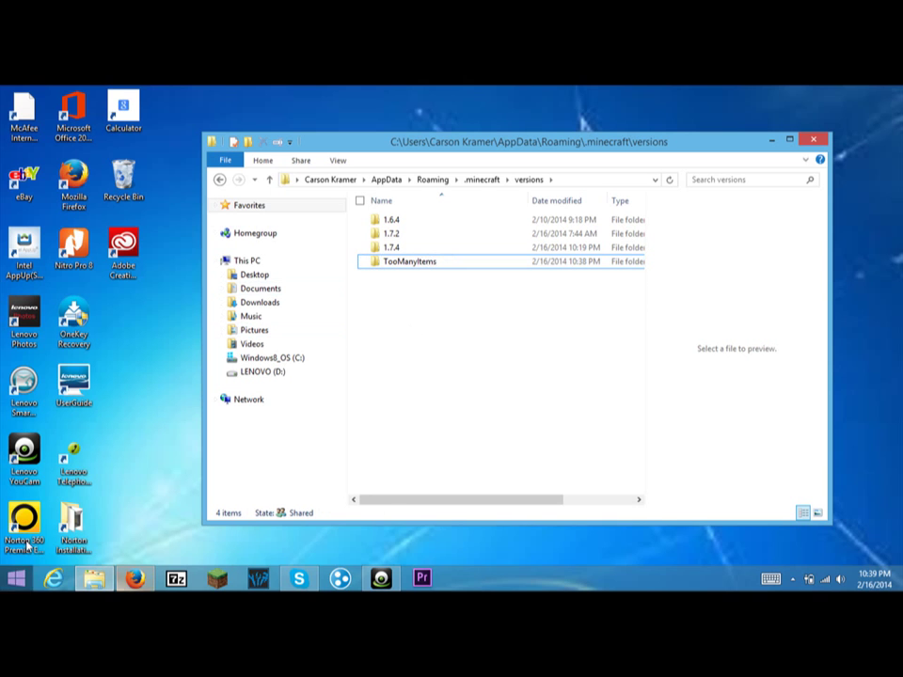
pyautogui.click(365, 263)
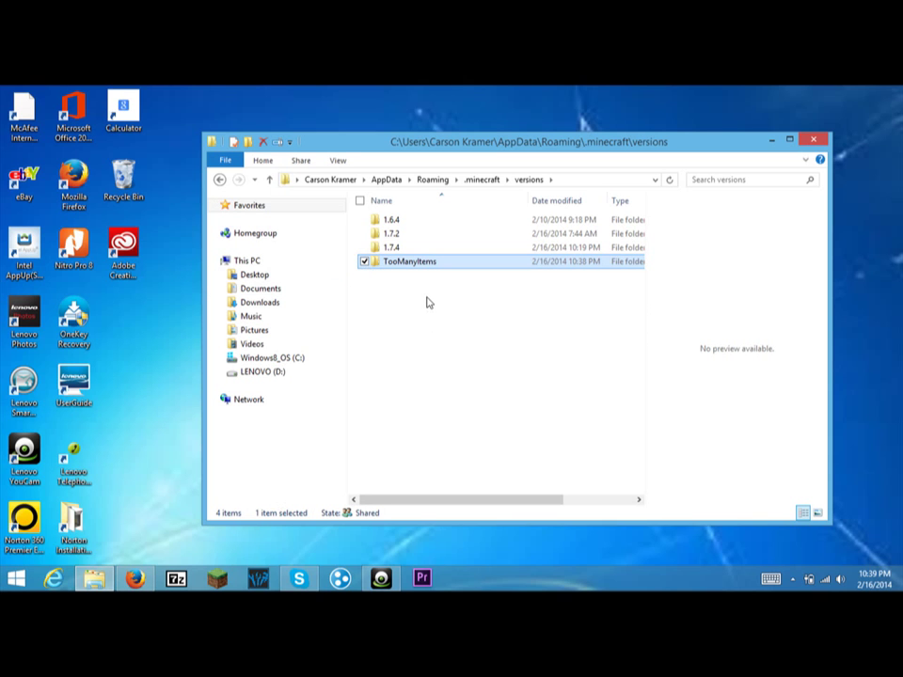
pyautogui.rightClick(369, 263)
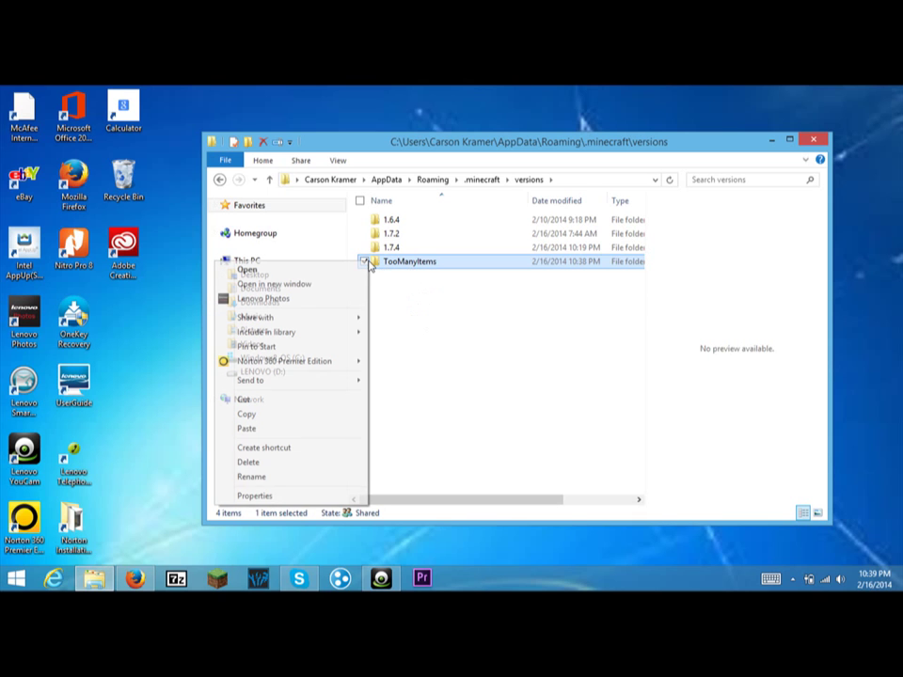
pyautogui.click(298, 476)
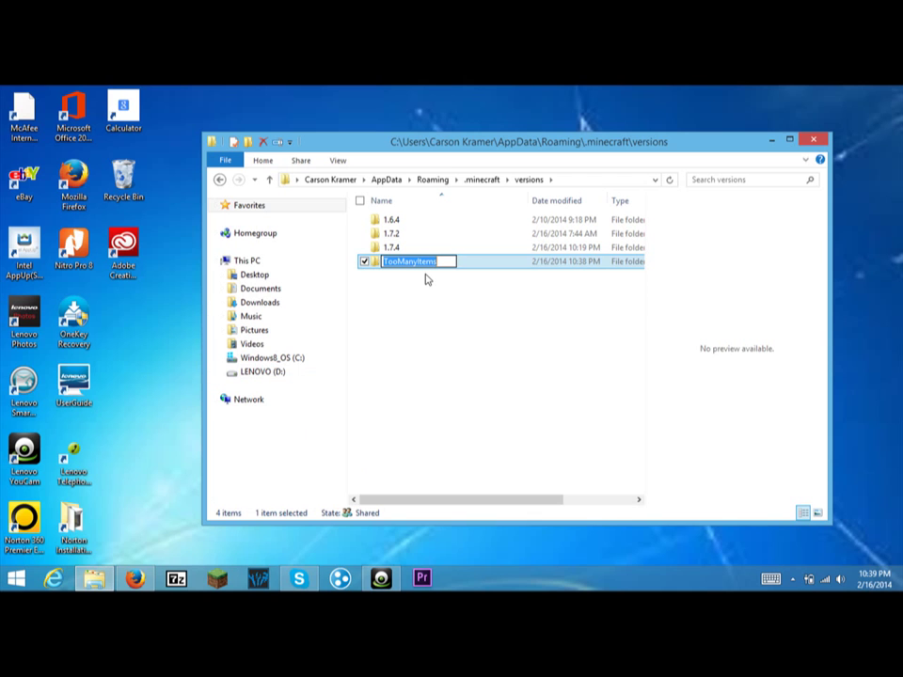
pyautogui.press('super+c')
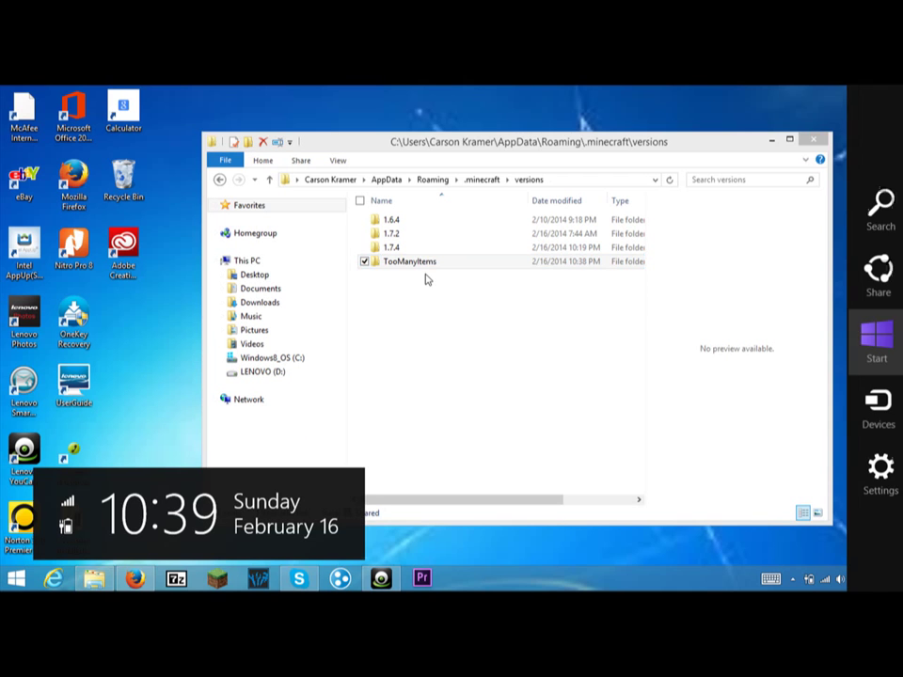
pyautogui.press('Escape')
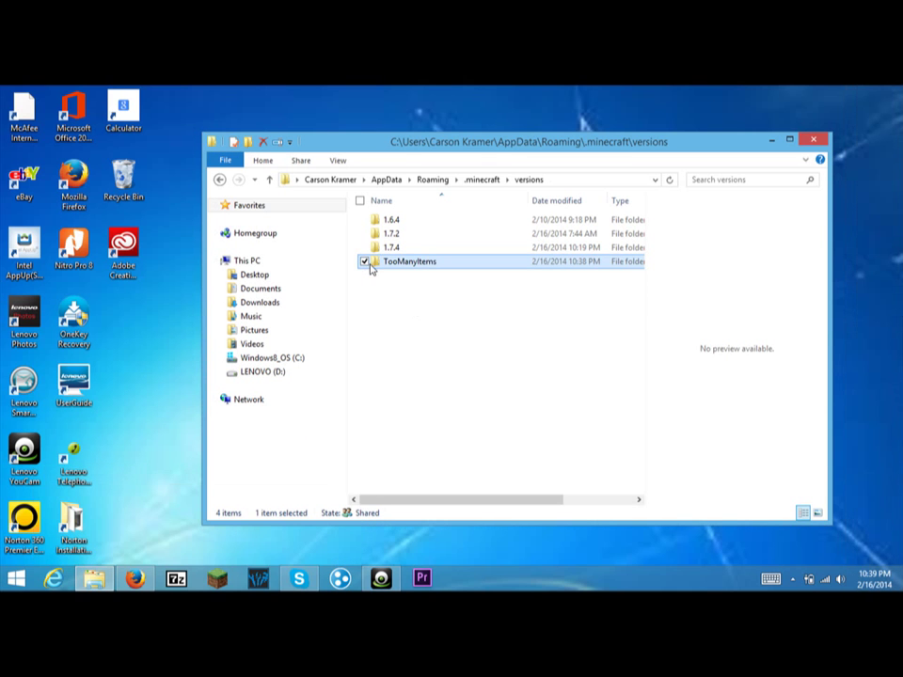
# Open the TooManyItems folder and try renaming 1.7.4.jar, dismissing the empty-name error.
pyautogui.doubleClick(374, 263)
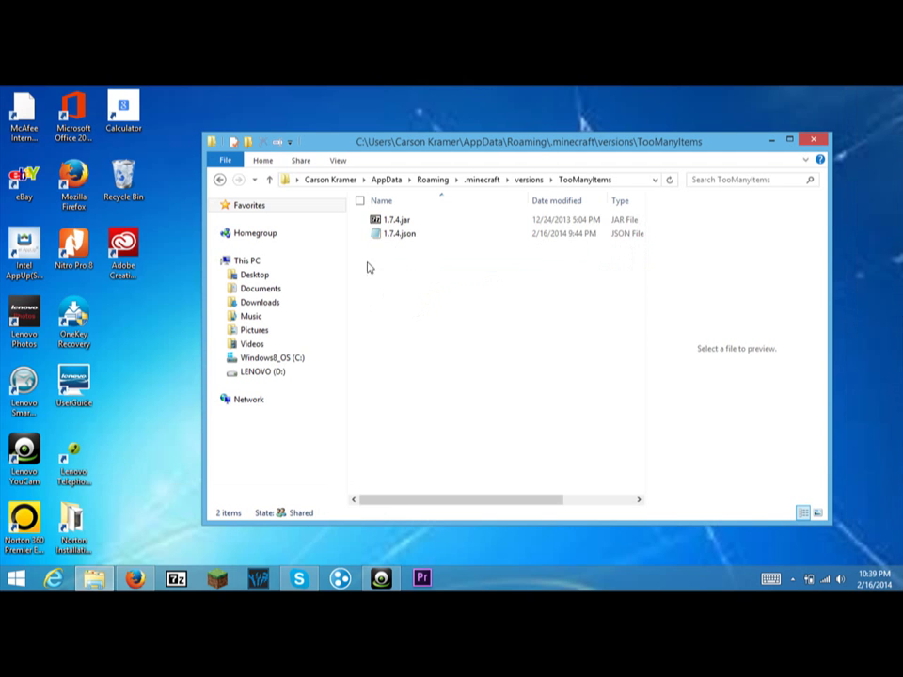
pyautogui.click(385, 223)
pyautogui.rightClick(385, 223)
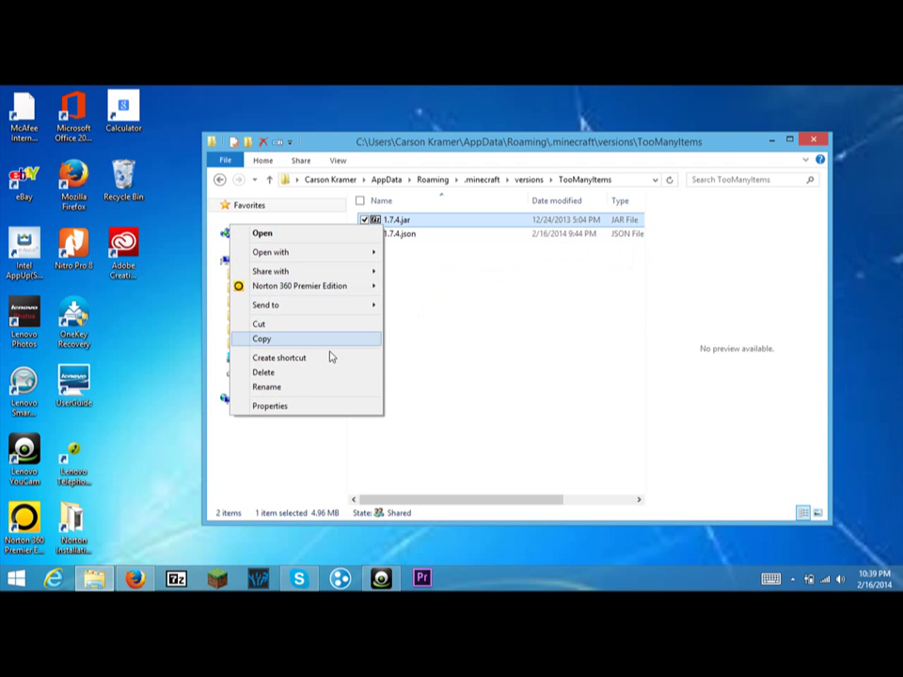
pyautogui.click(301, 386)
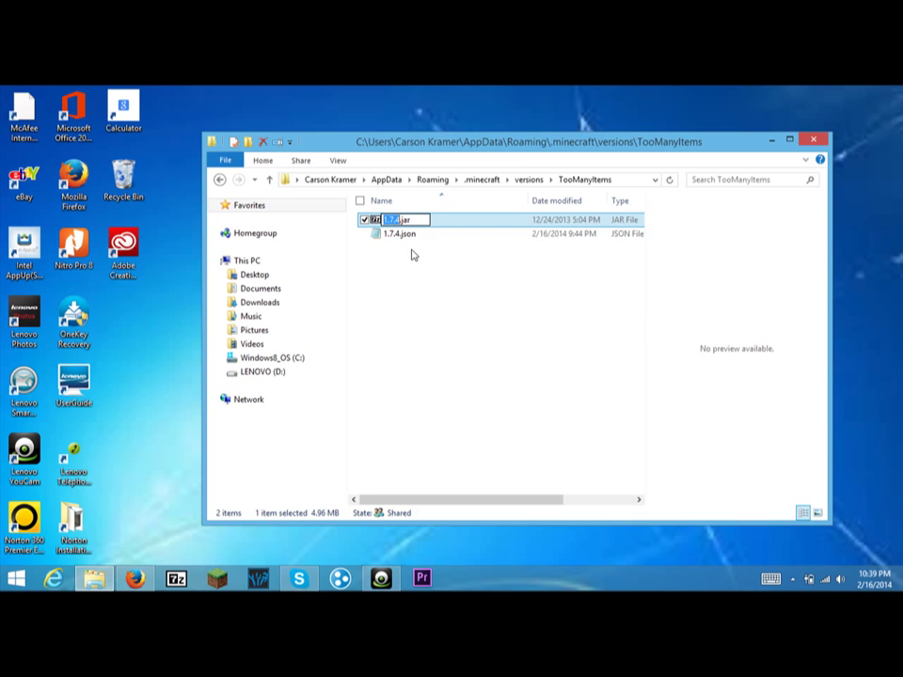
pyautogui.press('BackSpace')
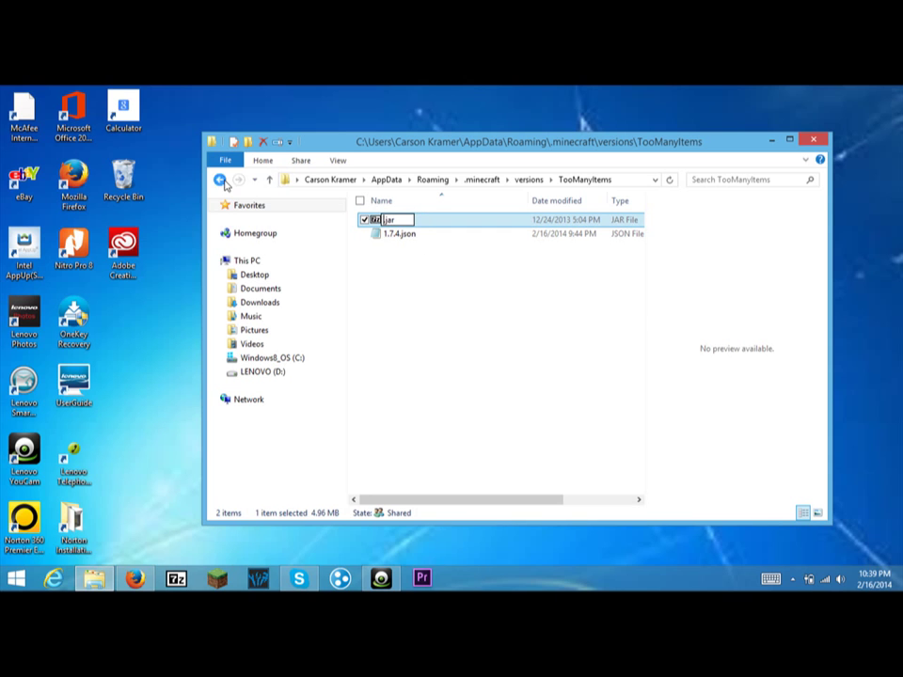
pyautogui.press('Return')
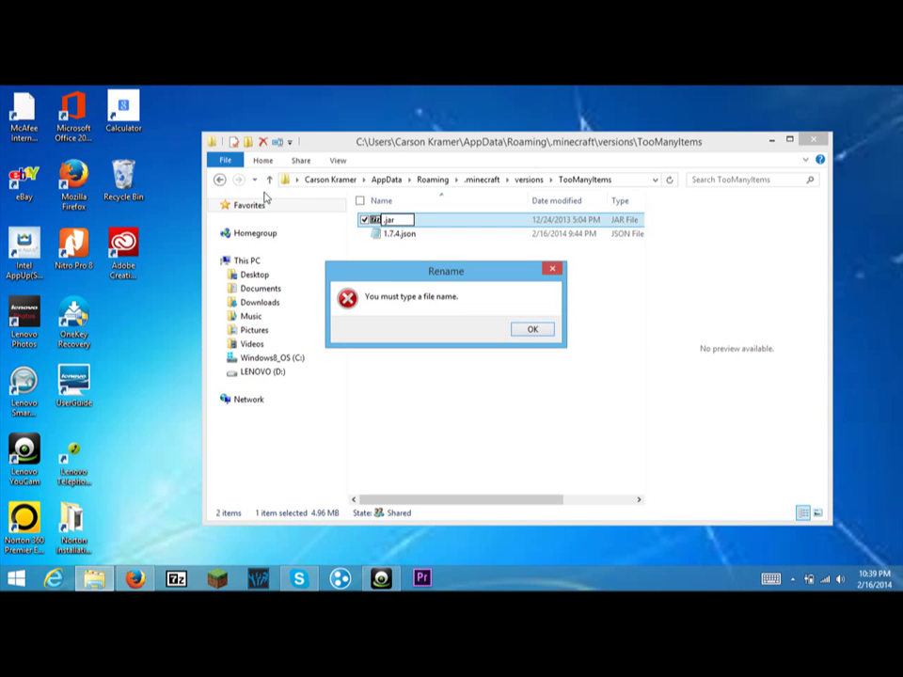
pyautogui.click(515, 329)
# Return to versions, leave the TooManyItems folder name unchanged, and reopen it.
pyautogui.press('BackSpace')
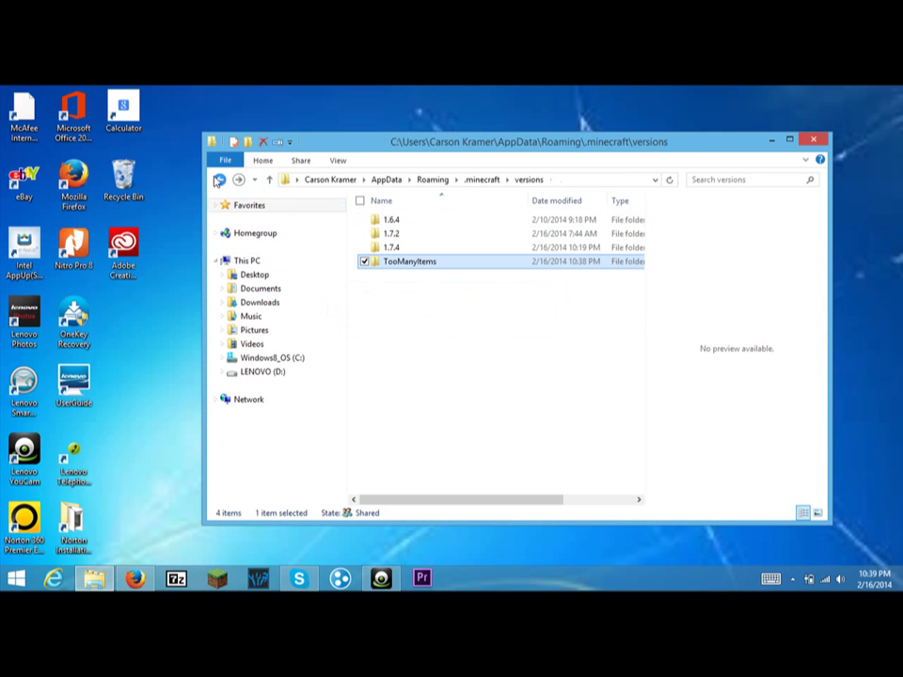
pyautogui.rightClick(365, 264)
pyautogui.click(247, 479)
pyautogui.hotkey('ctrl', 'c')
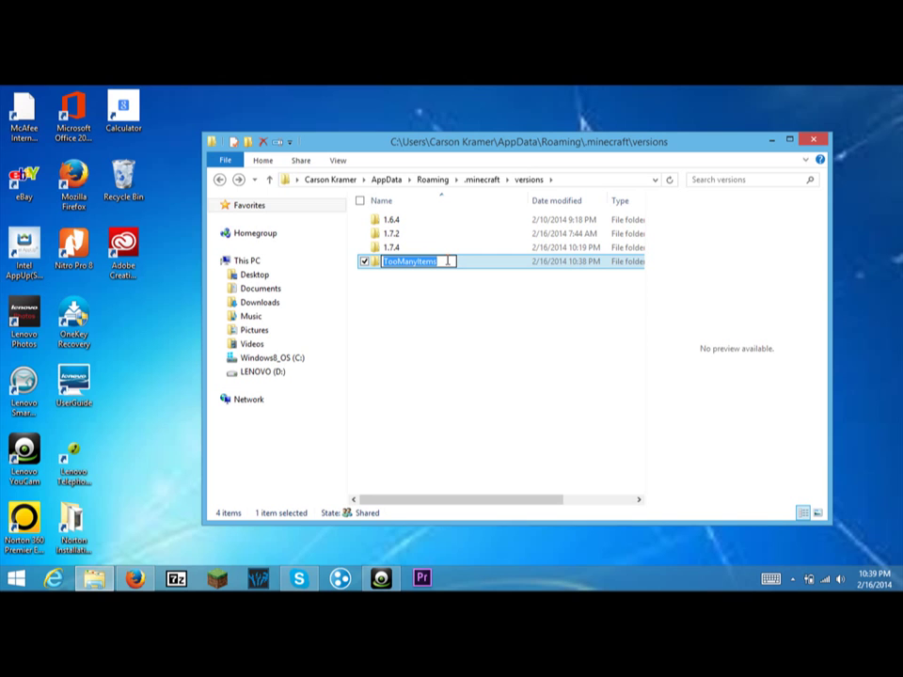
pyautogui.click(407, 349)
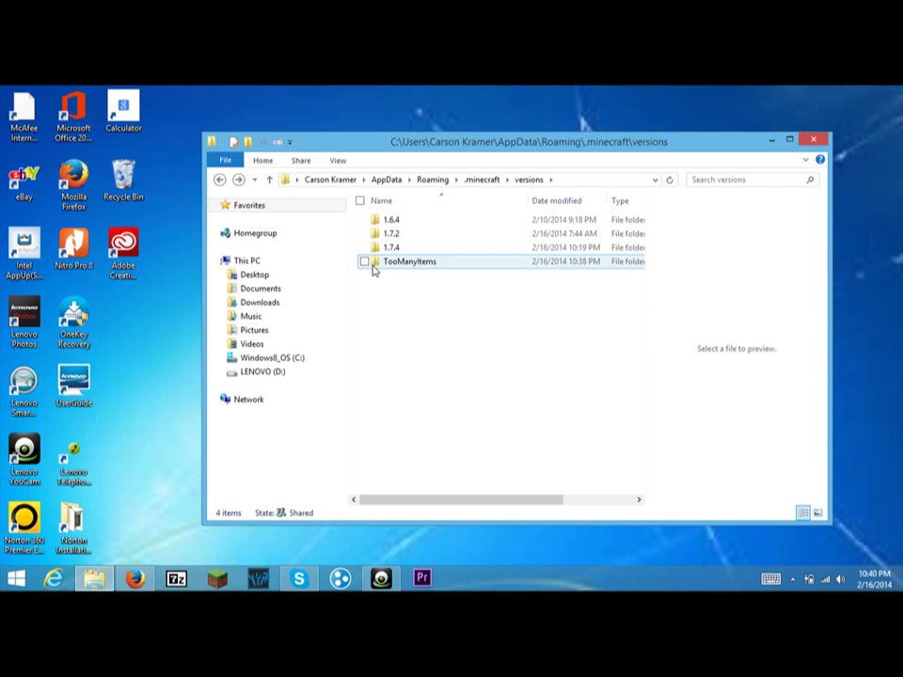
pyautogui.doubleClick(373, 263)
# Rename 1.7.4.jar to TooManyItems.jar.
pyautogui.rightClick(373, 221)
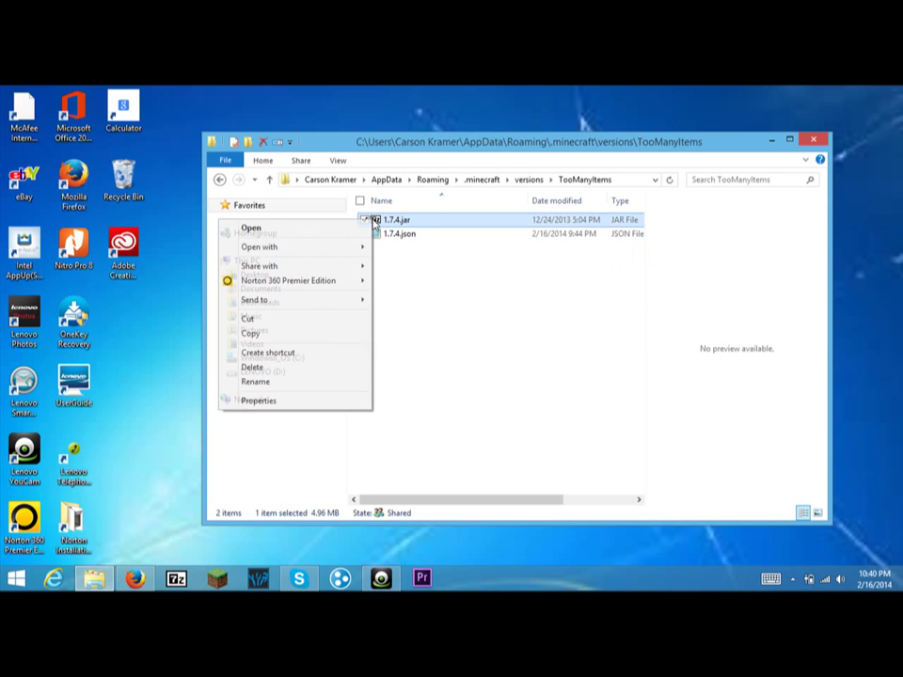
pyautogui.click(255, 382)
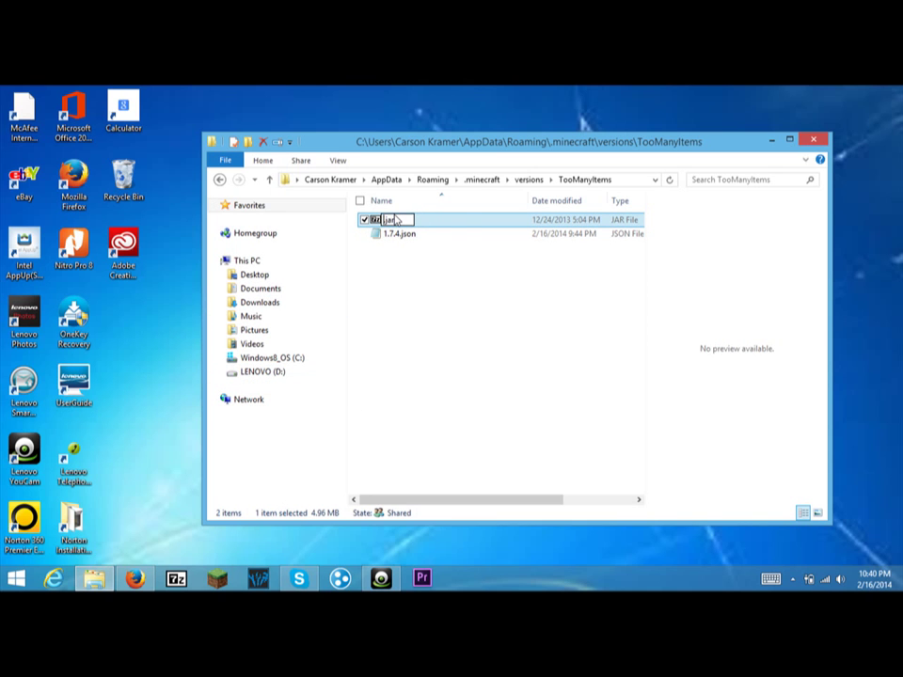
pyautogui.write('TooManyItems')
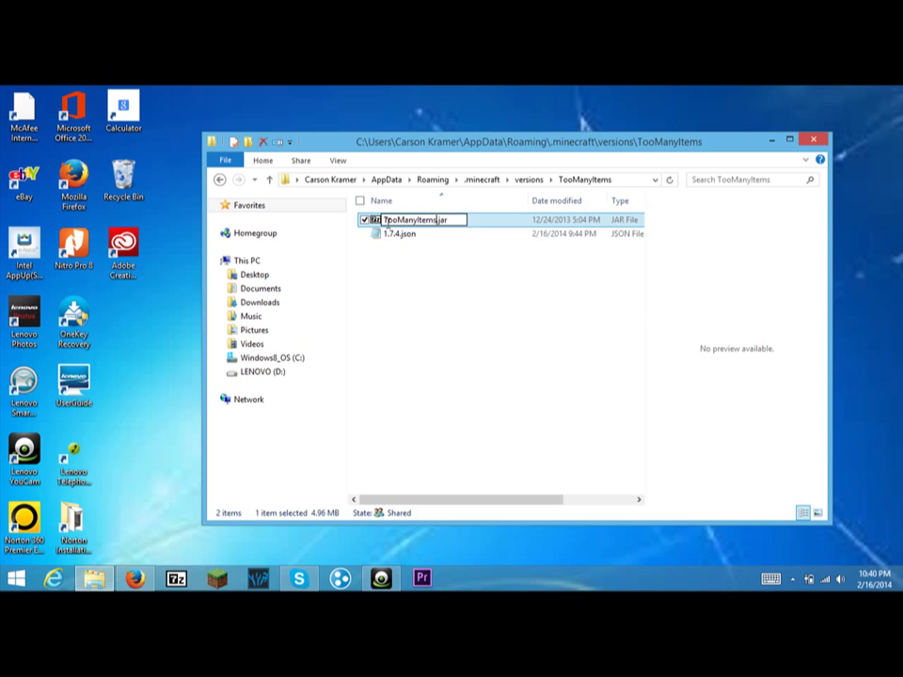
pyautogui.click(385, 285)
# Rename 1.7.4.json to TooManyItems.json.
pyautogui.click(370, 220)
pyautogui.rightClick(370, 221)
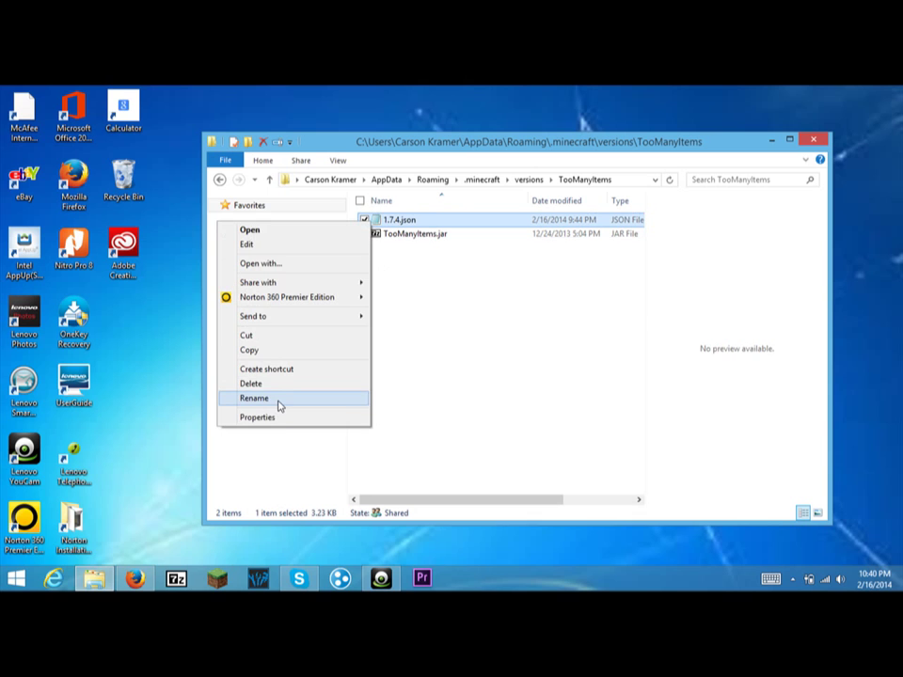
pyautogui.click(254, 398)
pyautogui.press('BackSpace')
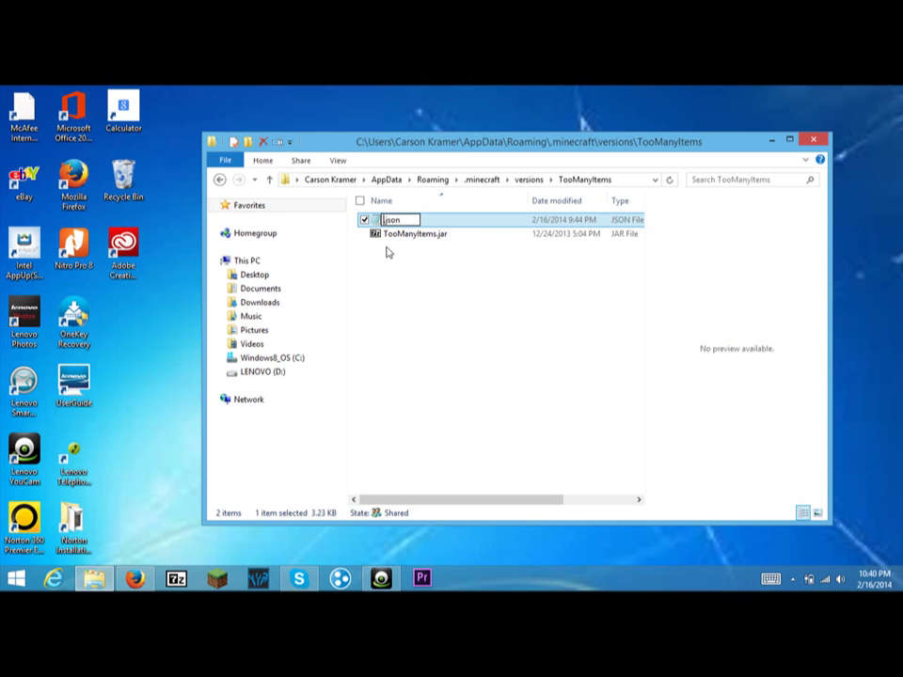
pyautogui.hotkey('ctrl', 'v')
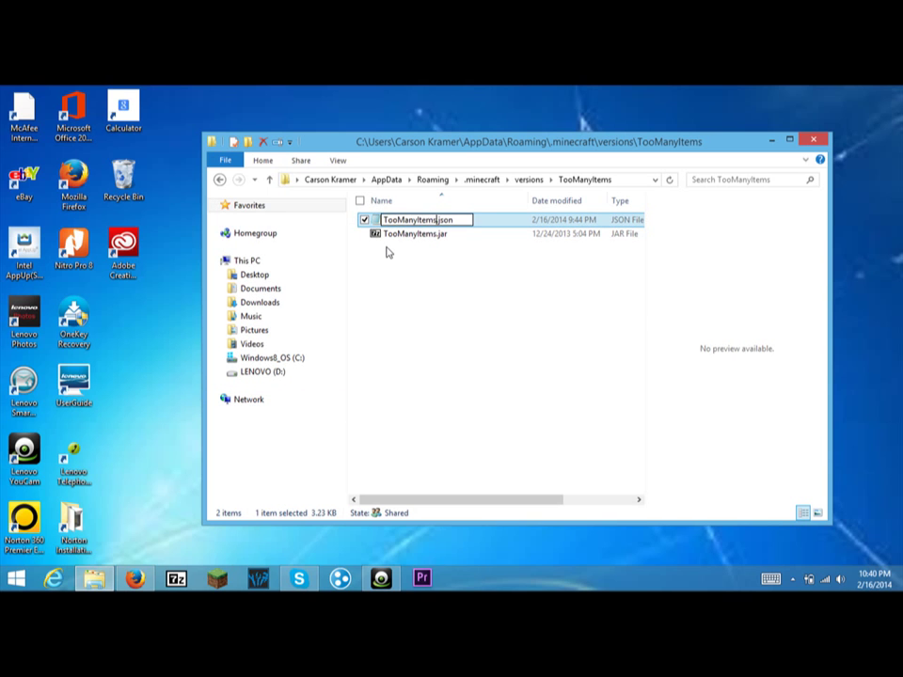
pyautogui.click(425, 265)
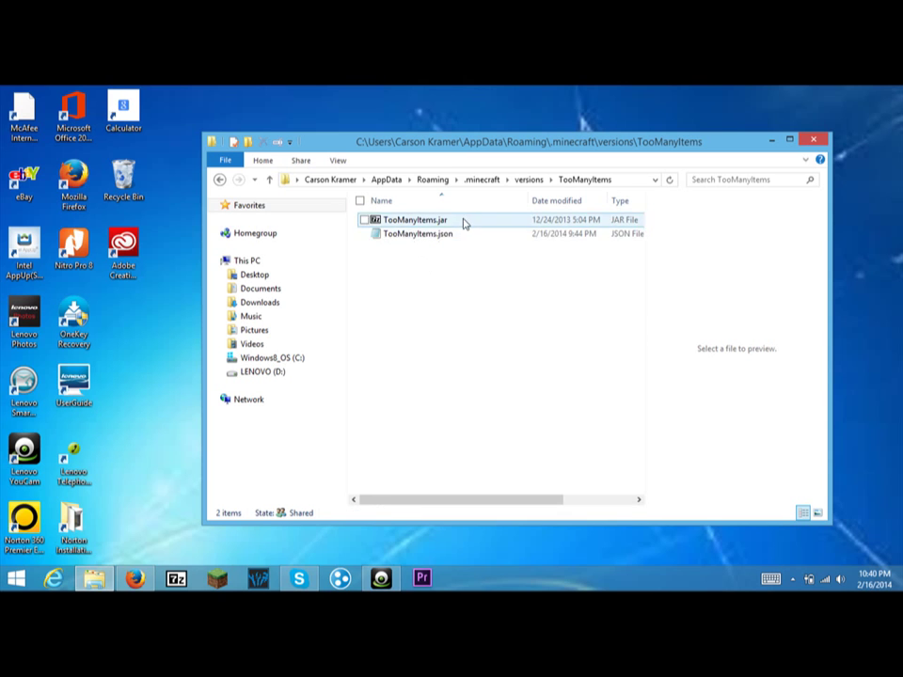
pyautogui.click(362, 234)
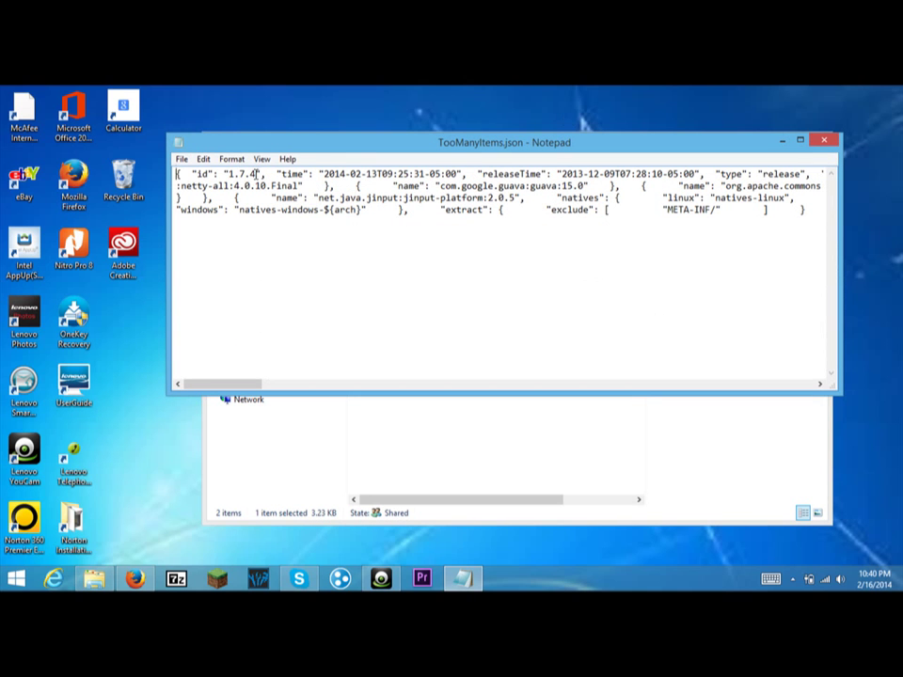
# Replace the json id value 1.7.4 with TooManyItems, save, and close Notepad.
pyautogui.press('BackSpace')
pyautogui.press('BackSpace')
pyautogui.press('BackSpace')
pyautogui.press('BackSpace')
pyautogui.press('BackSpace')
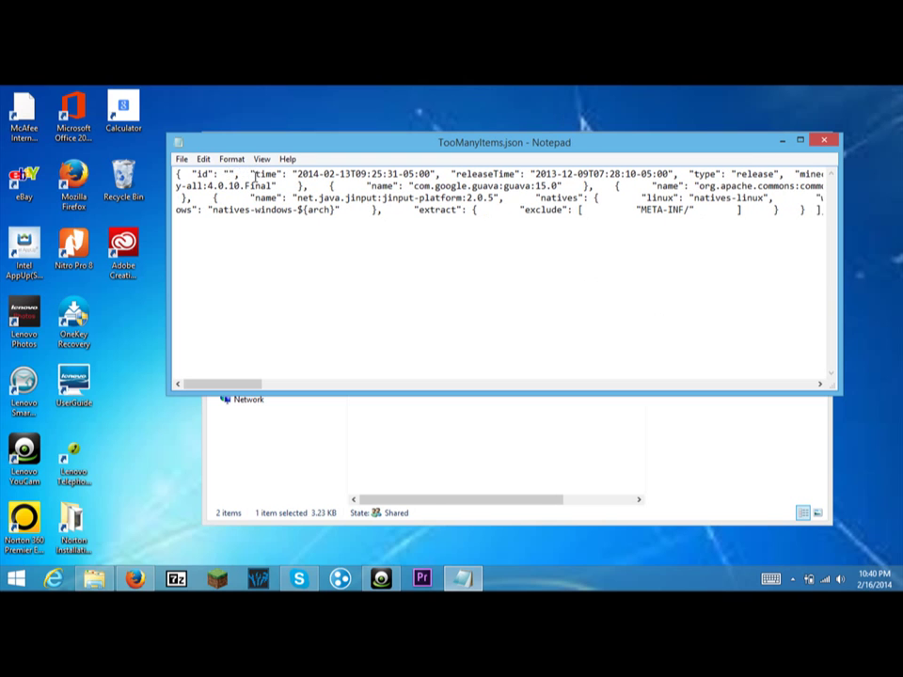
pyautogui.hotkey('ctrl', 'v')
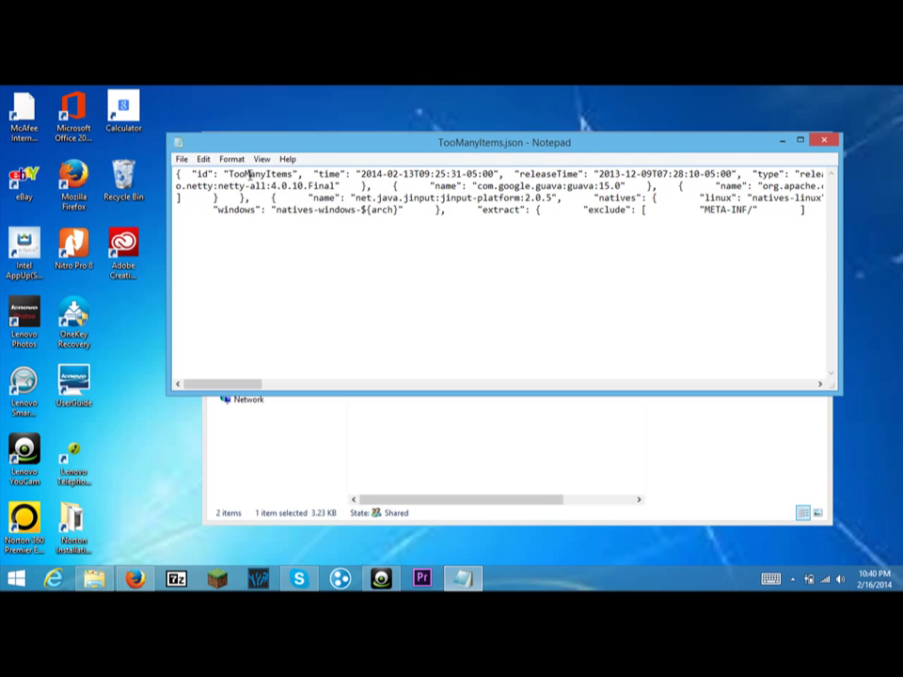
pyautogui.click(181, 159)
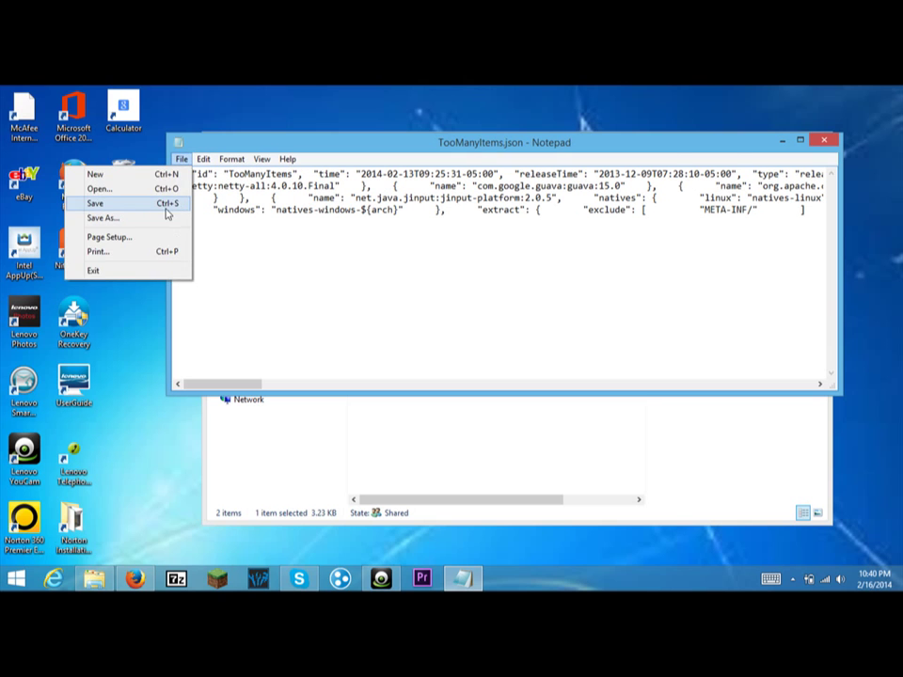
pyautogui.click(165, 207)
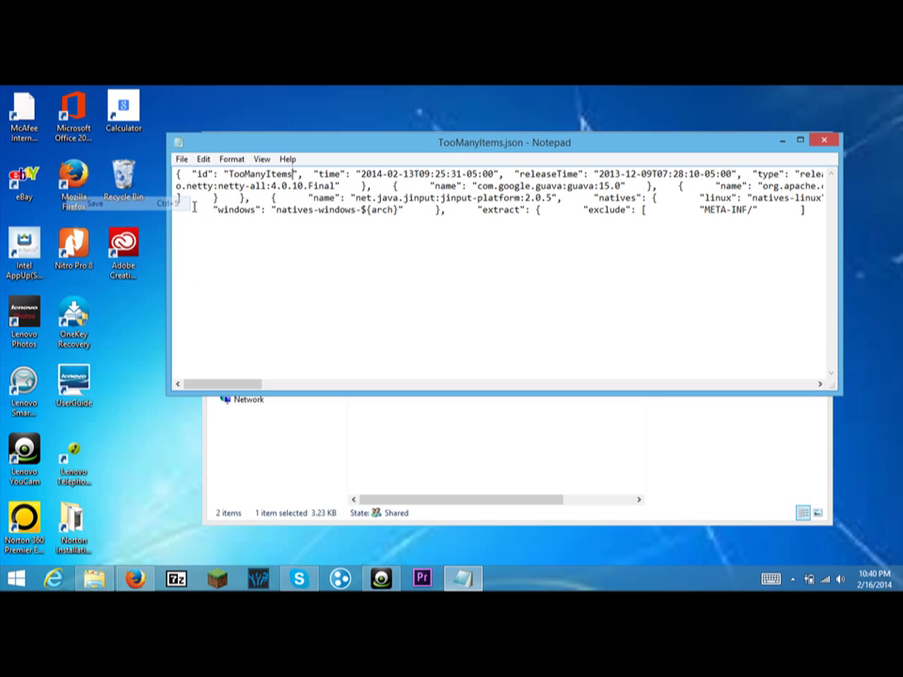
pyautogui.click(825, 140)
pyautogui.click(375, 255)
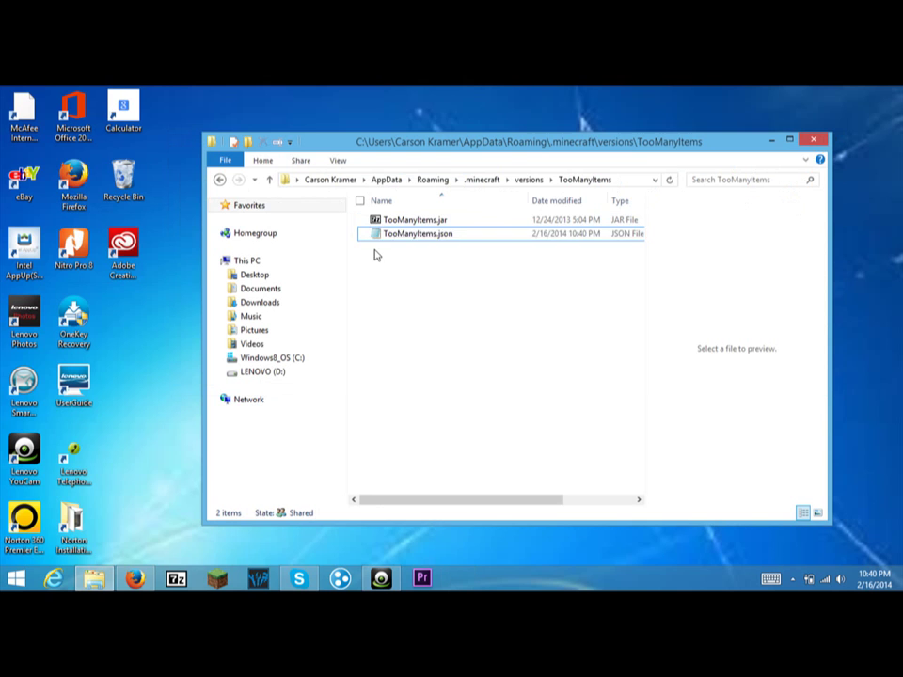
pyautogui.moveTo(644, 143); pyautogui.dragTo(474, 166)
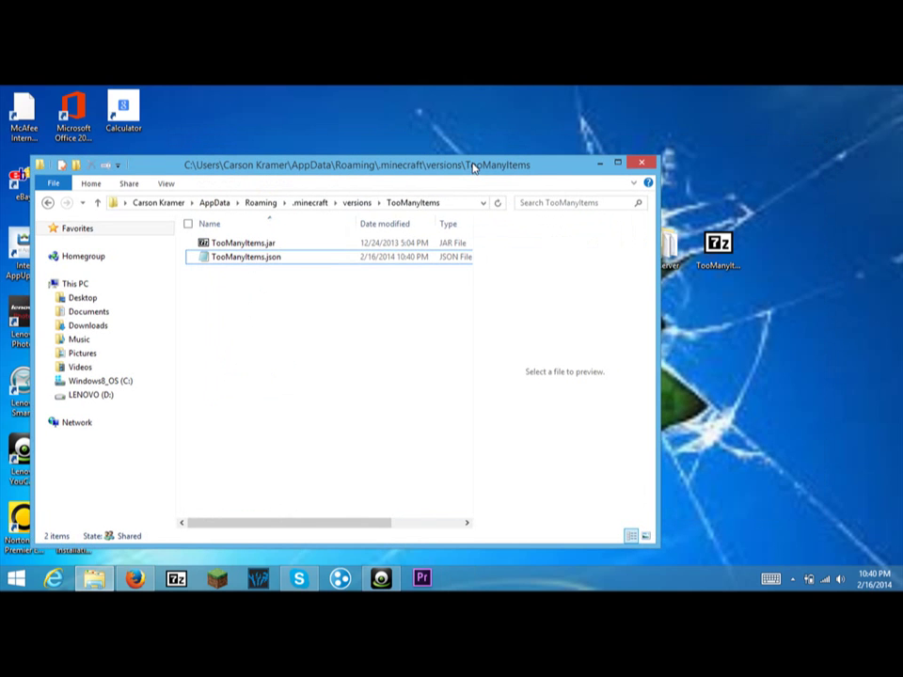
# Open the desktop TooManyItems zip and TooManyItems.jar in 7-Zip, arranged side by side.
pyautogui.click(730, 252)
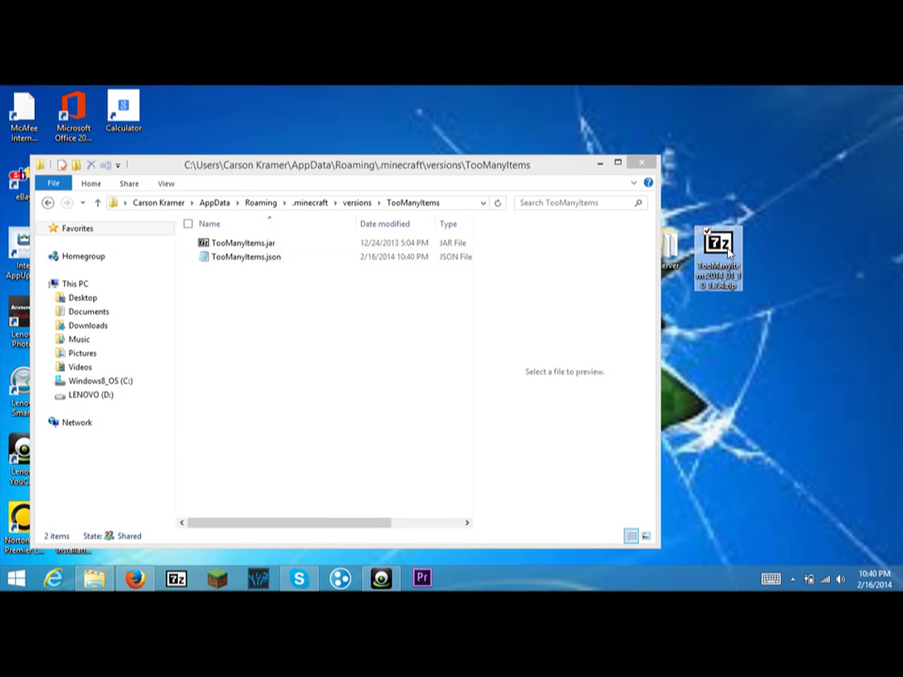
pyautogui.doubleClick(731, 251)
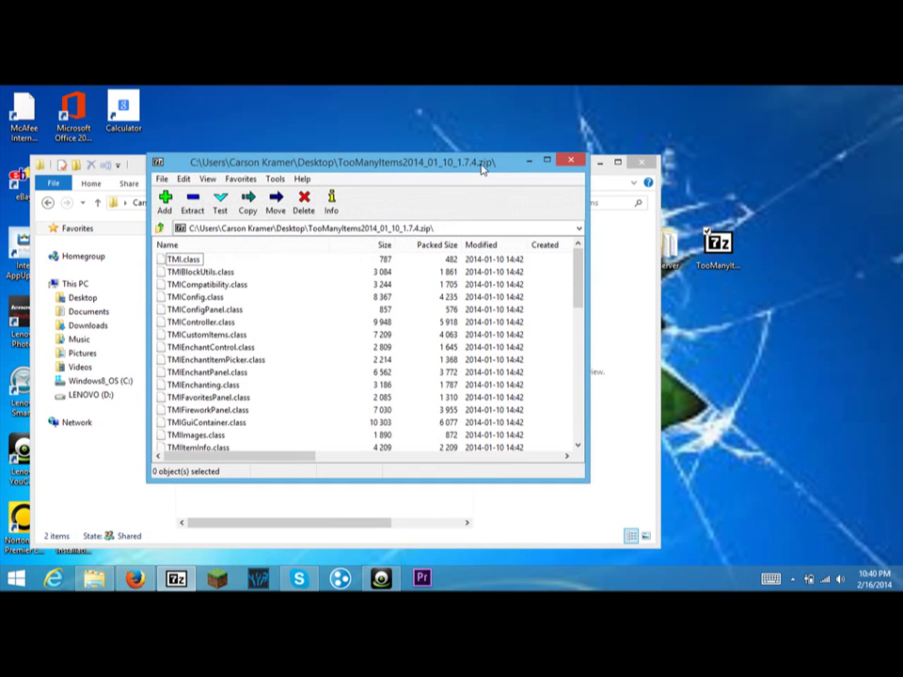
pyautogui.moveTo(483, 168); pyautogui.dragTo(806, 219)
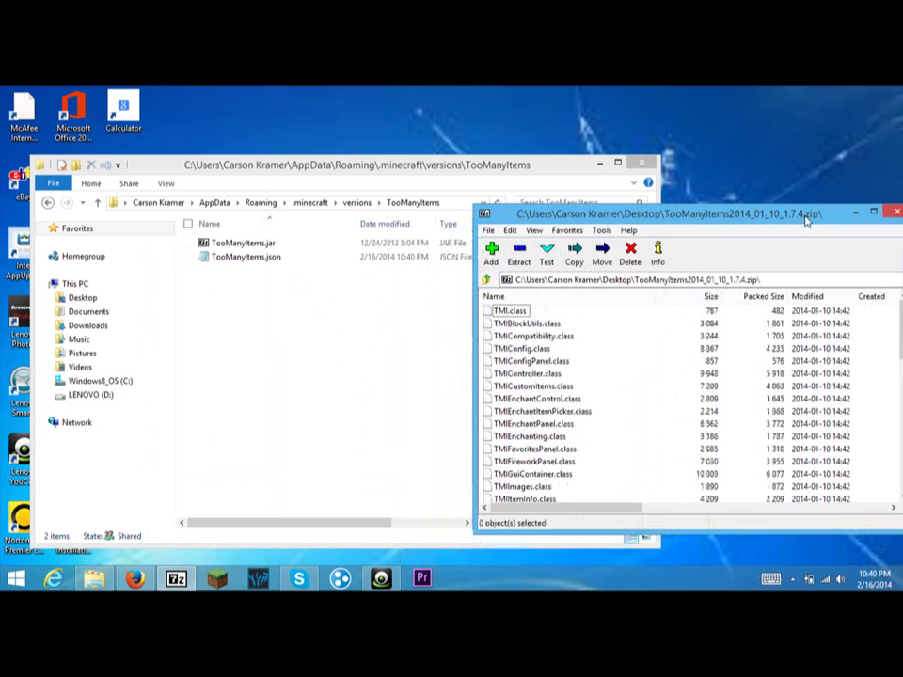
pyautogui.click(238, 246)
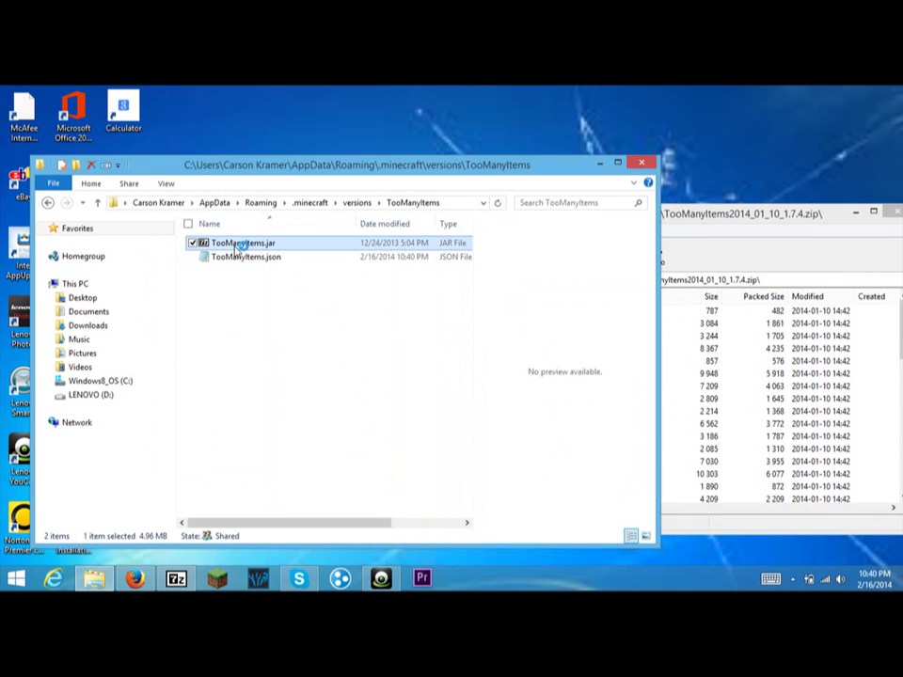
pyautogui.doubleClick(238, 246)
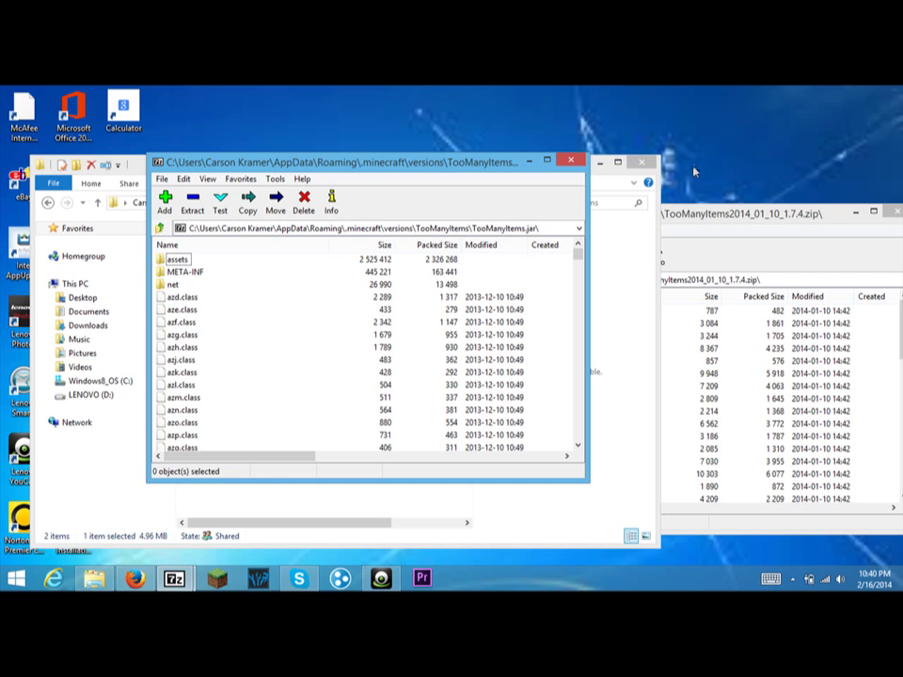
pyautogui.click(641, 165)
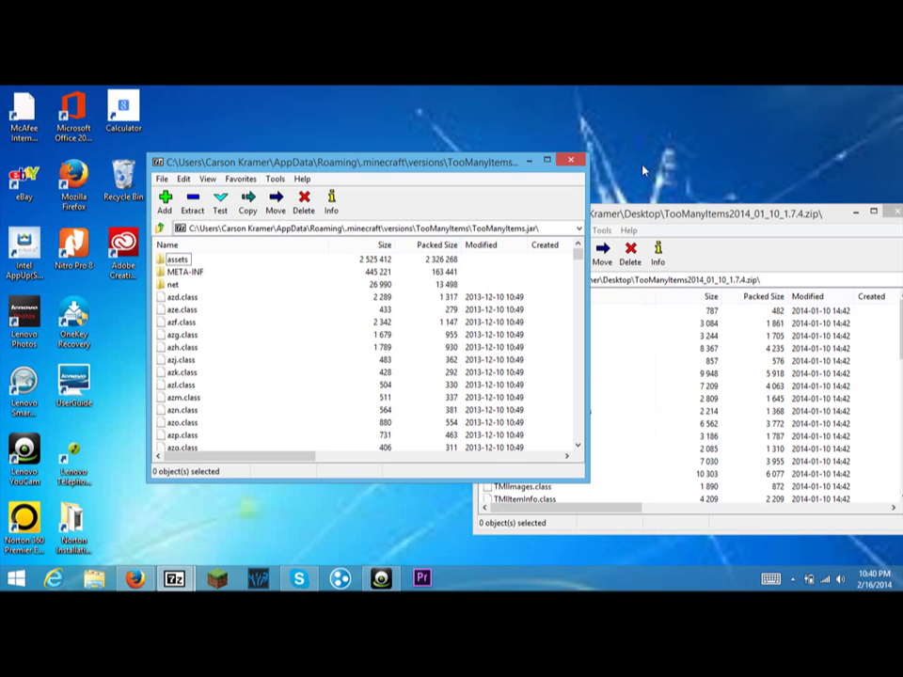
pyautogui.moveTo(643, 215); pyautogui.dragTo(630, 177)
pyautogui.click(350, 156)
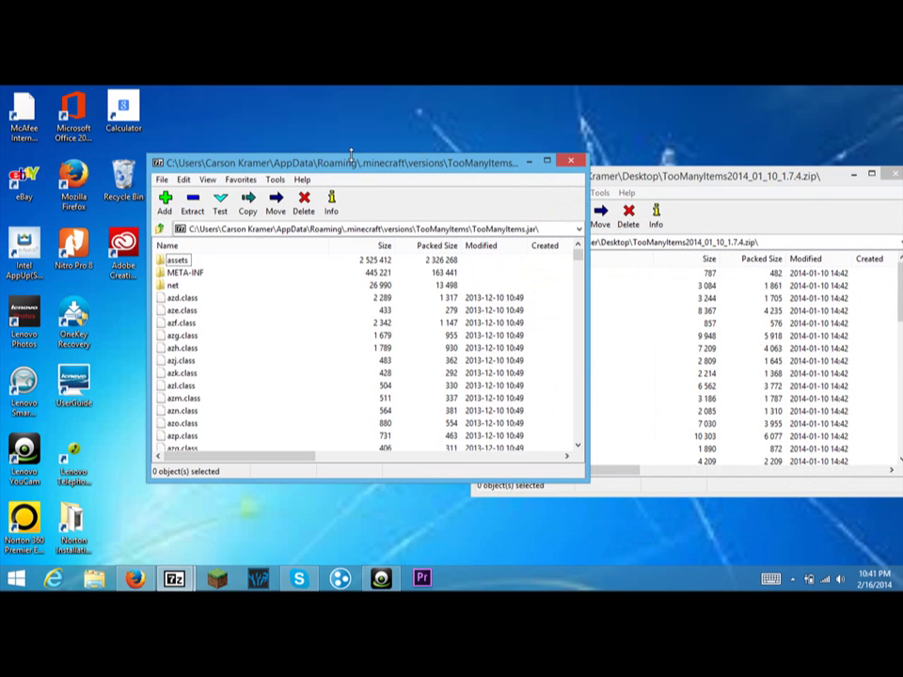
pyautogui.moveTo(351, 156); pyautogui.dragTo(223, 170)
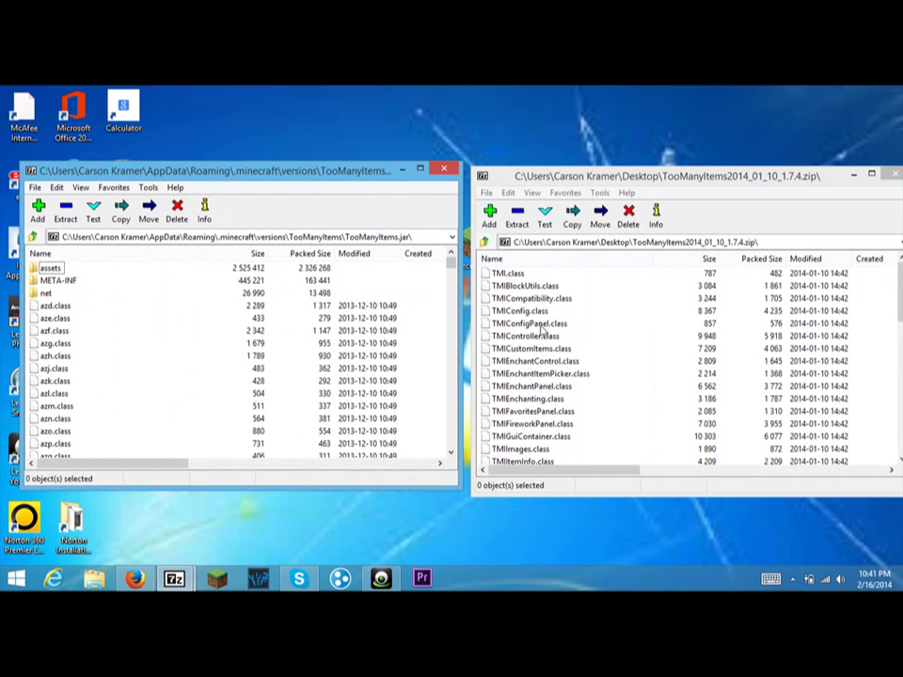
# Drag all 48 TMI class files from the zip into TooManyItems.jar, confirm, then close the zip.
pyautogui.click(512, 386)
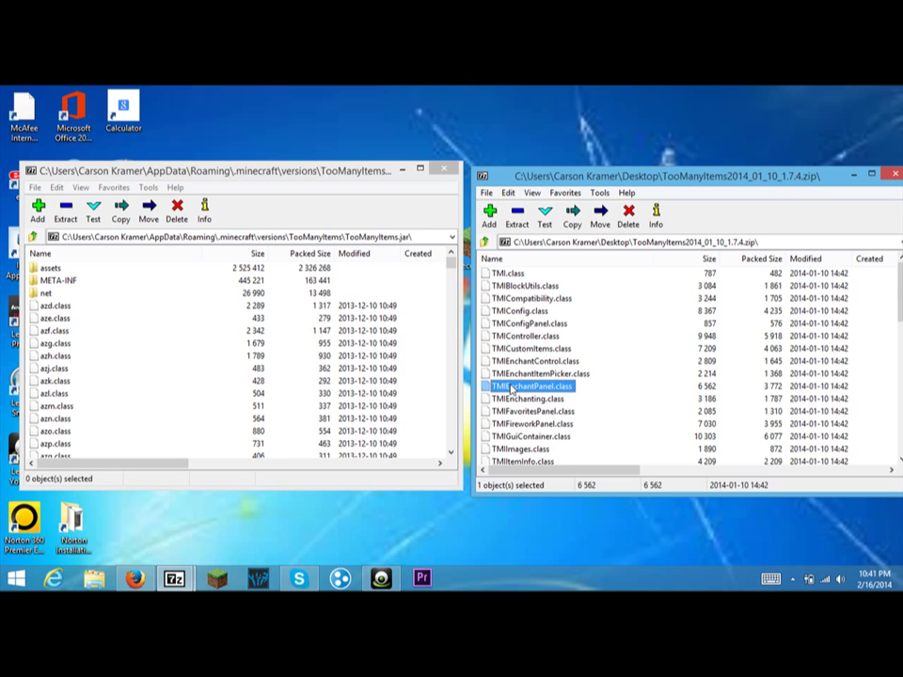
pyautogui.hotkey('ctrl', 'a')
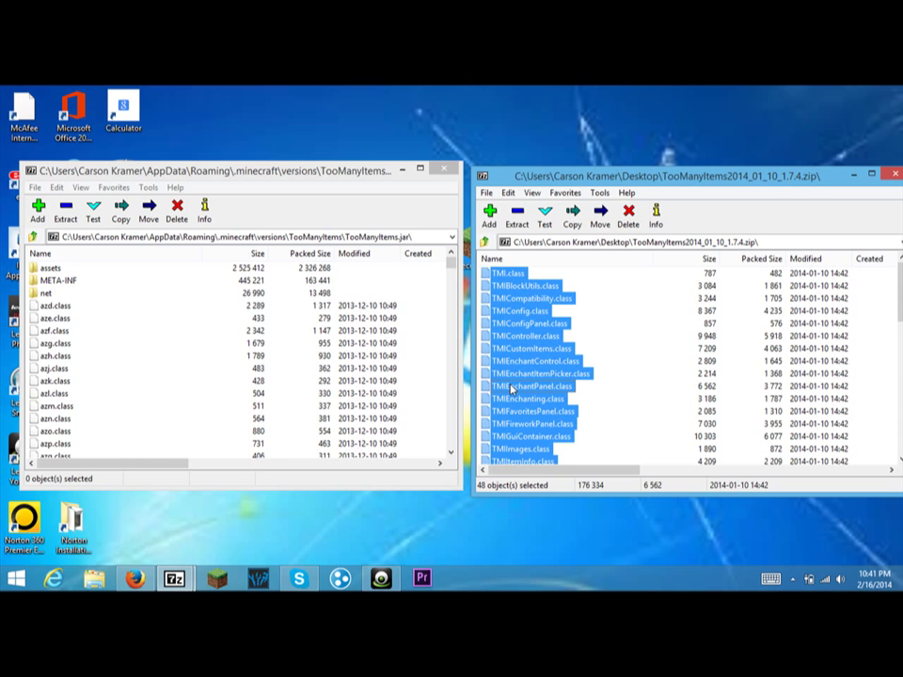
pyautogui.moveTo(513, 389); pyautogui.dragTo(320, 383)
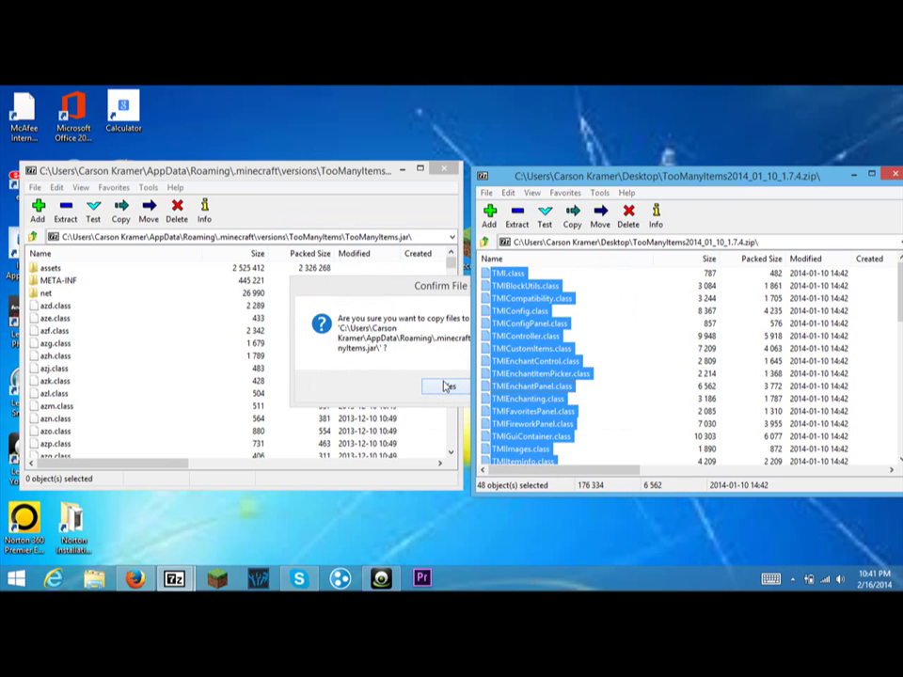
pyautogui.click(447, 387)
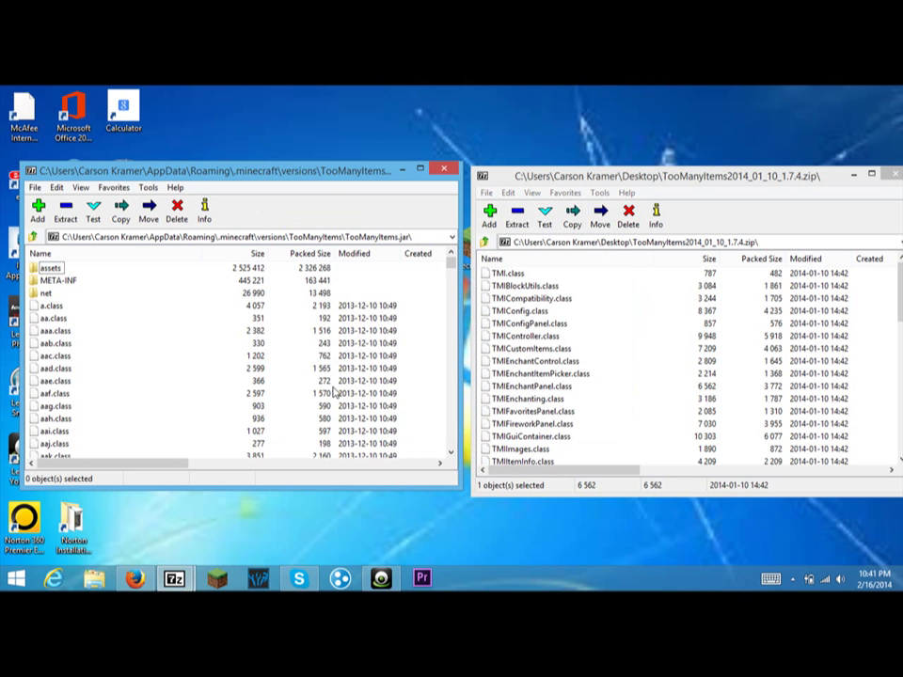
pyautogui.click(747, 181)
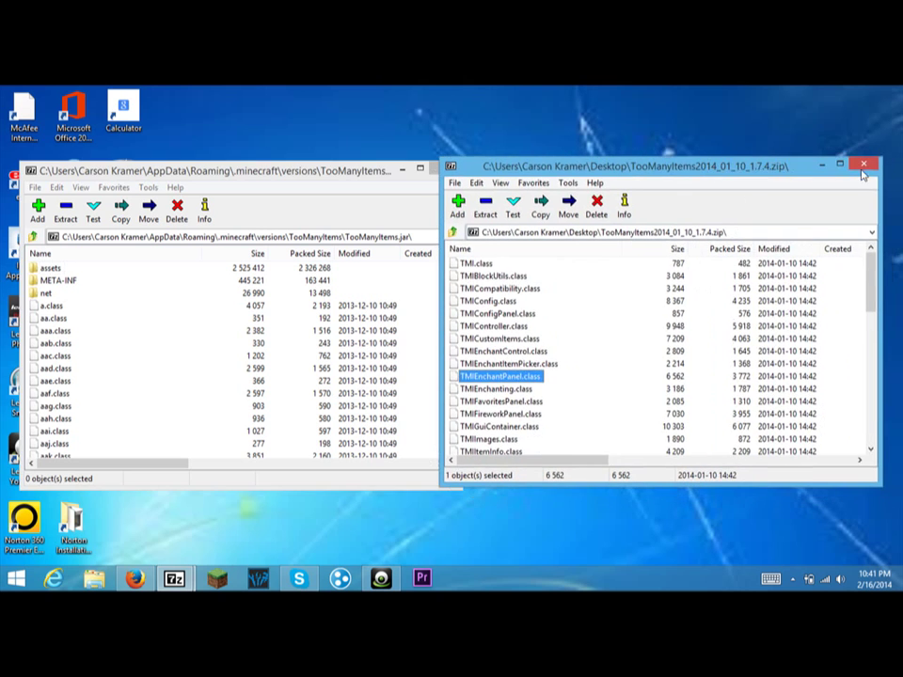
pyautogui.click(895, 175)
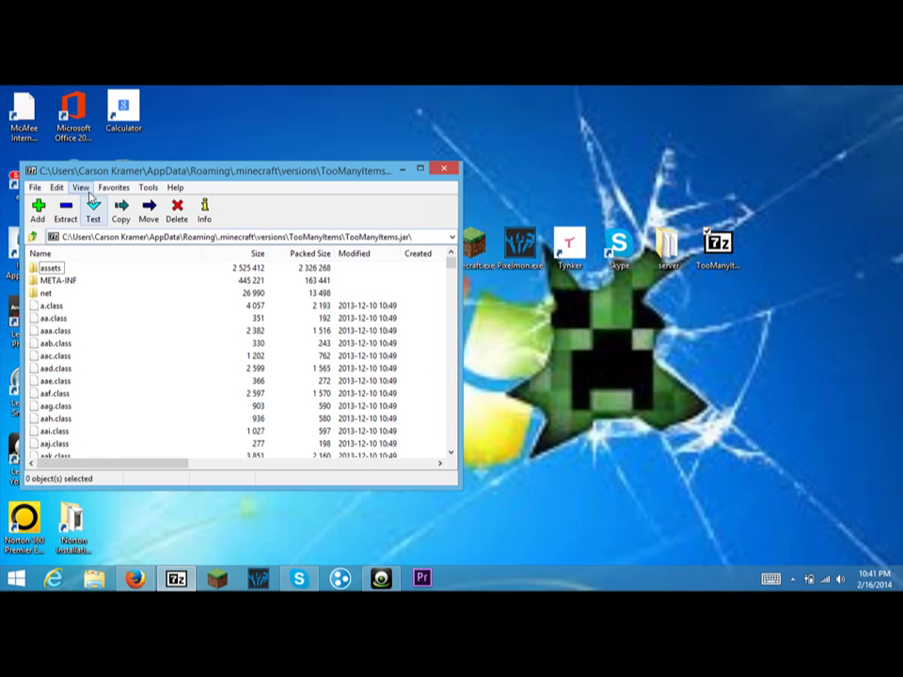
# Delete the META-INF folder from TooManyItems.jar and confirm the deletion.
pyautogui.moveTo(115, 171); pyautogui.dragTo(160, 167)
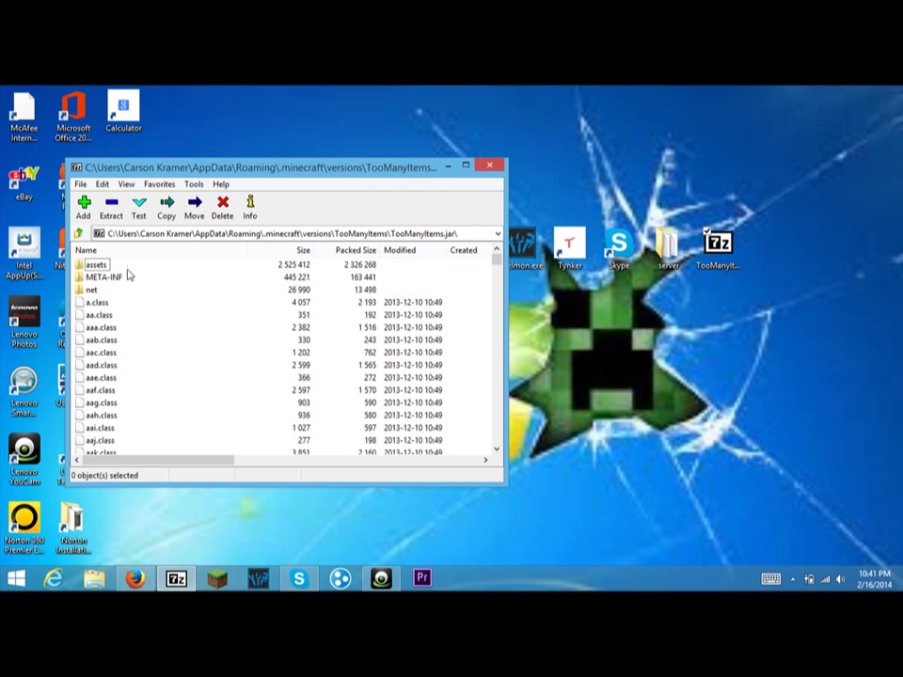
pyautogui.click(92, 277)
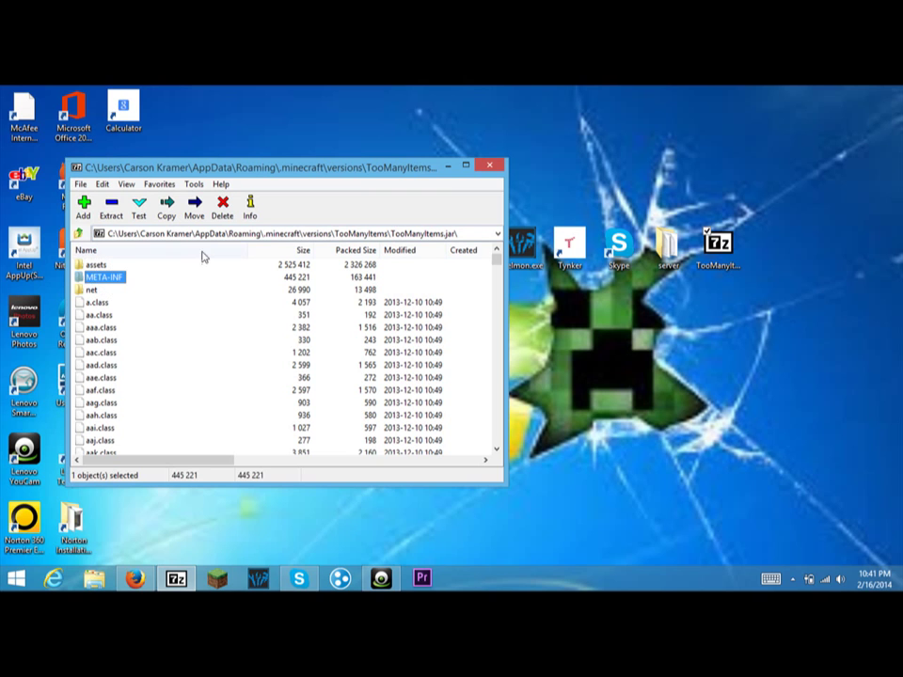
pyautogui.click(224, 208)
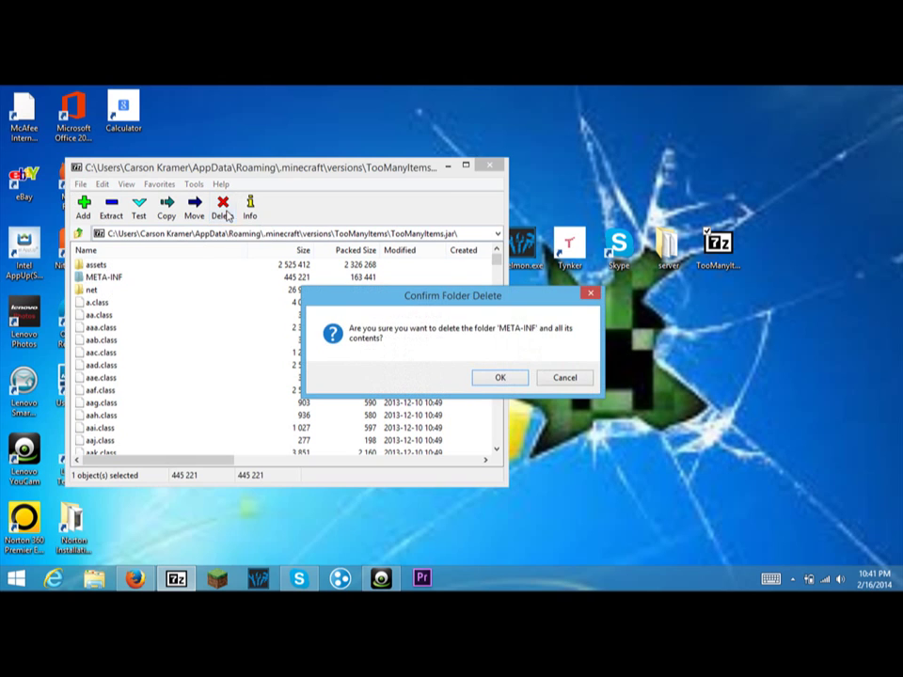
pyautogui.click(497, 377)
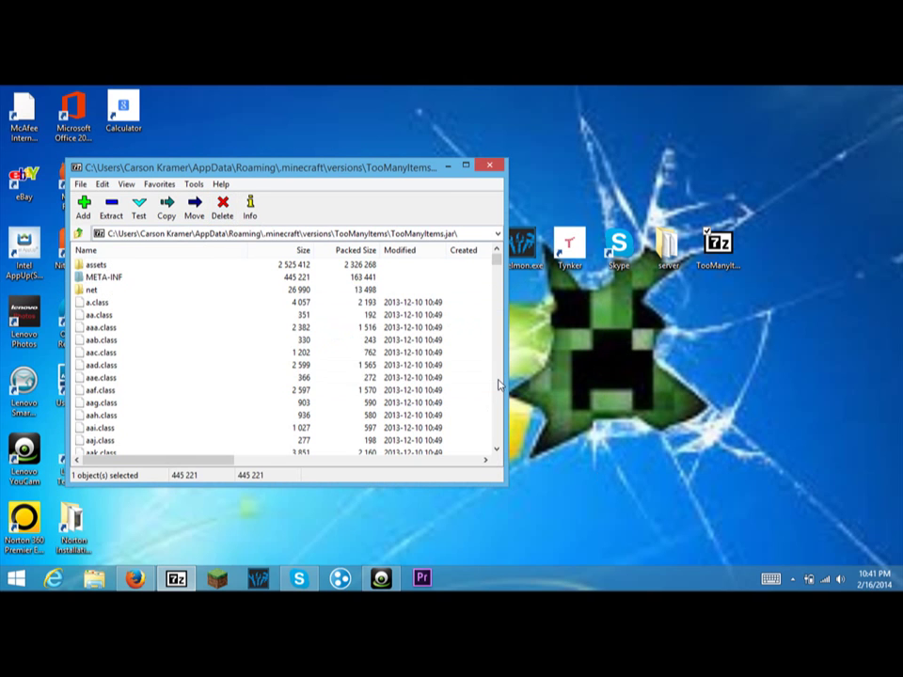
# Close the jar, launch Minecraft, and save the profile with version 'release TooManyItems'.
pyautogui.click(489, 166)
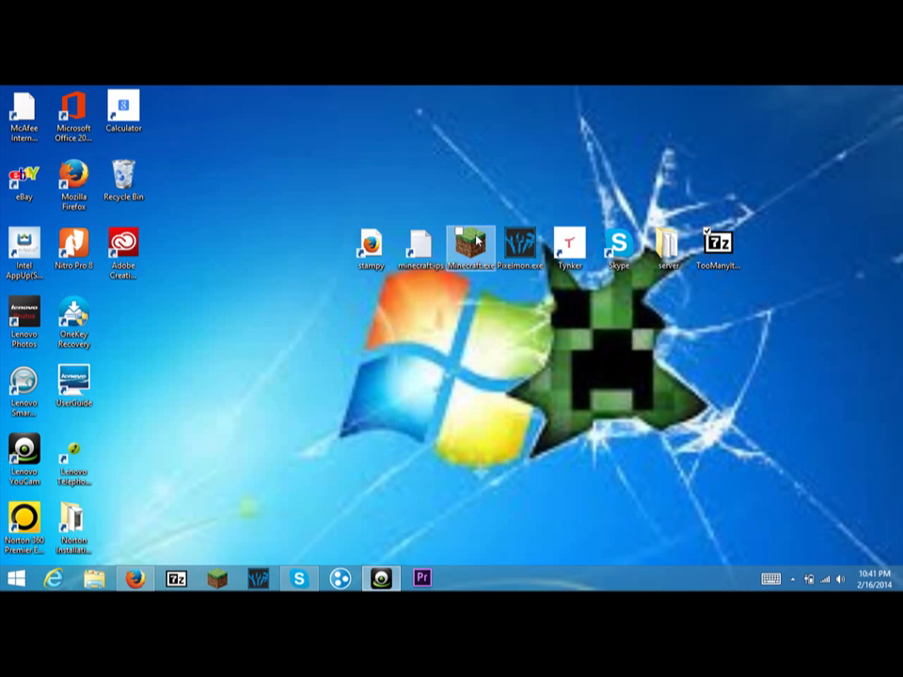
pyautogui.doubleClick(478, 242)
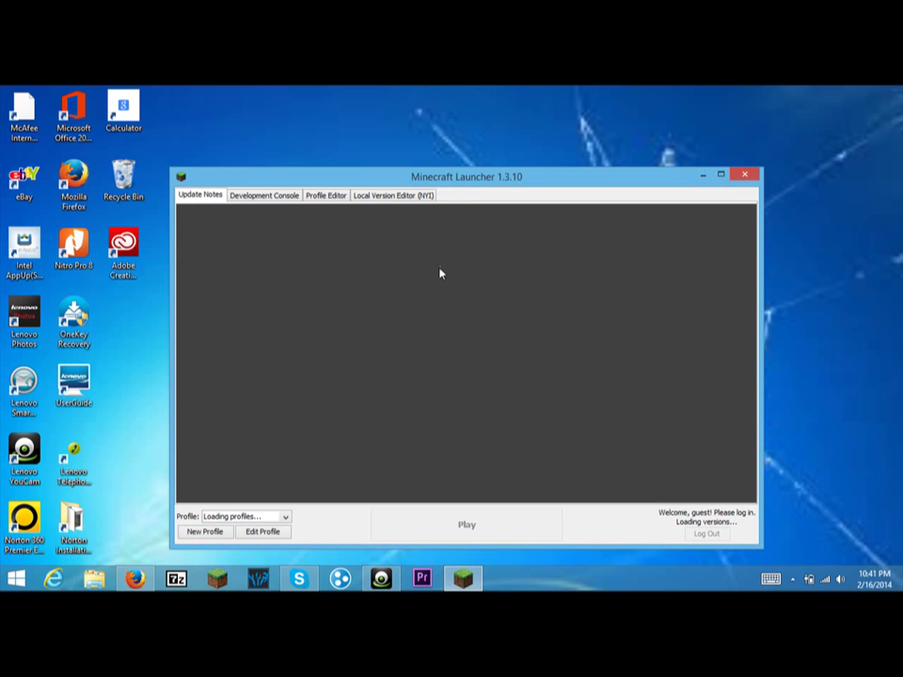
pyautogui.click(264, 534)
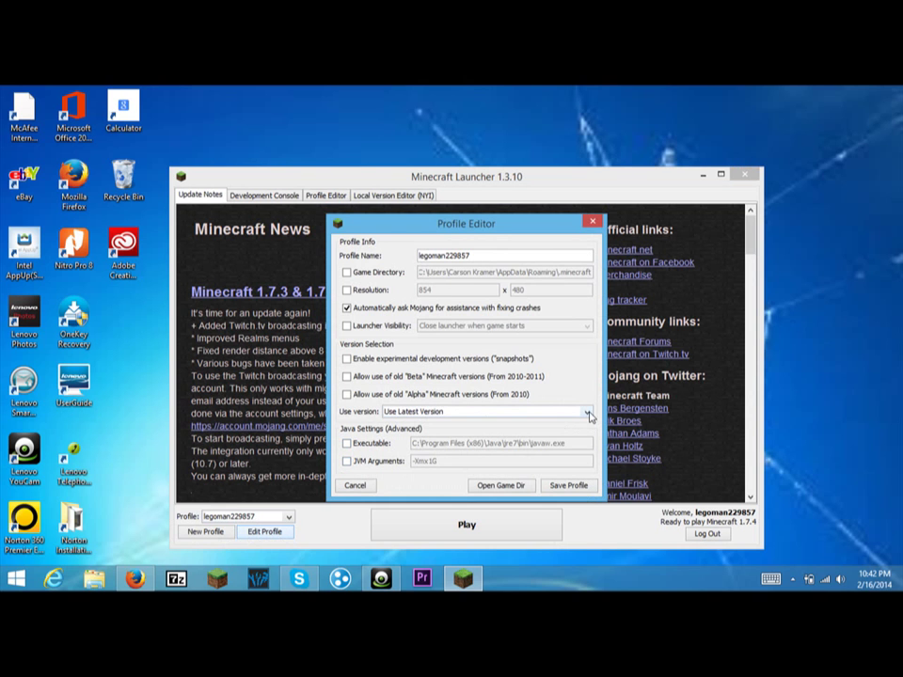
pyautogui.click(588, 414)
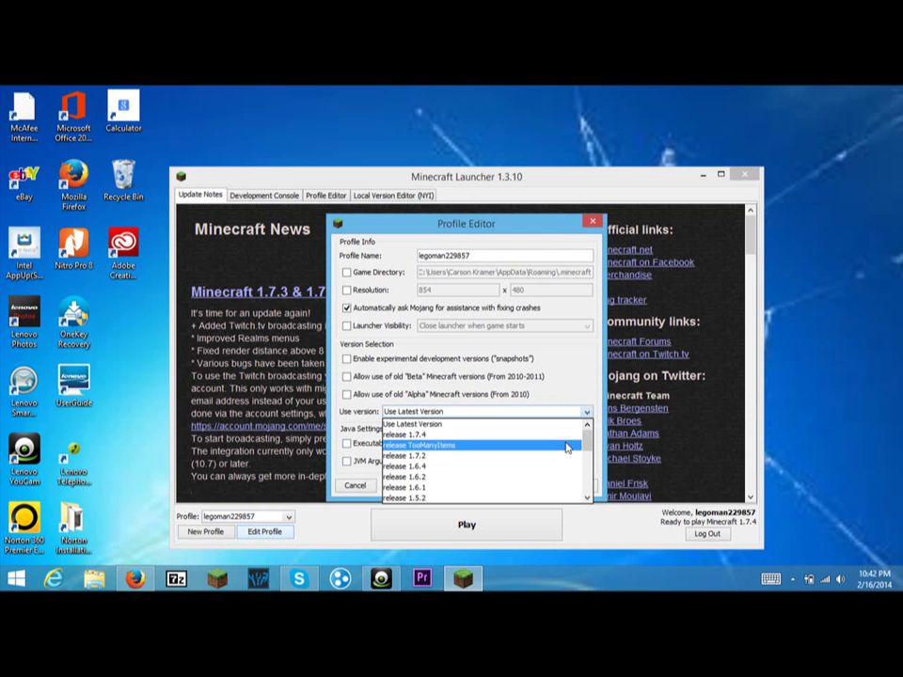
pyautogui.click(568, 447)
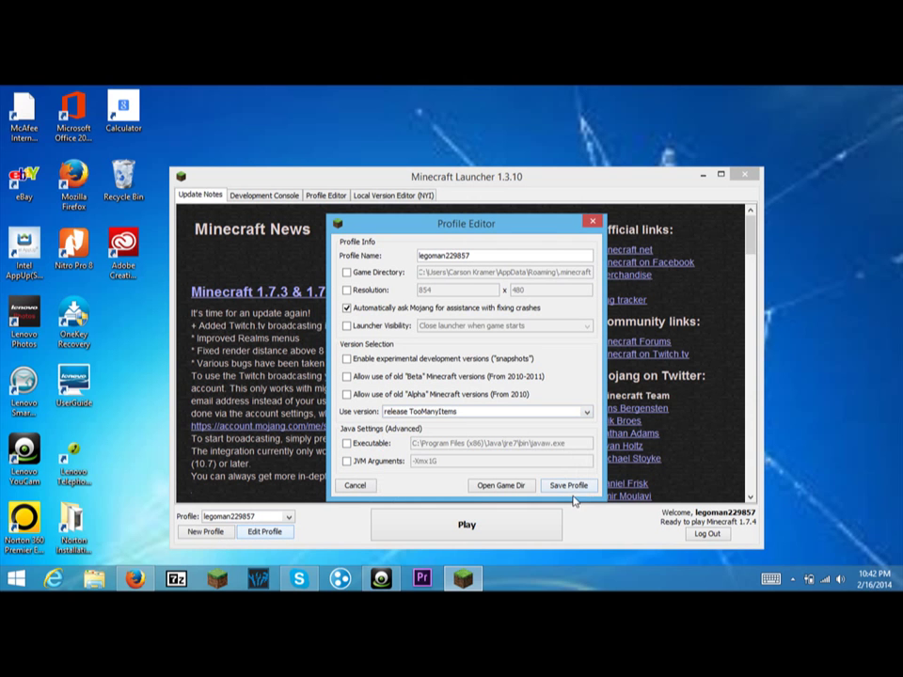
pyautogui.click(569, 487)
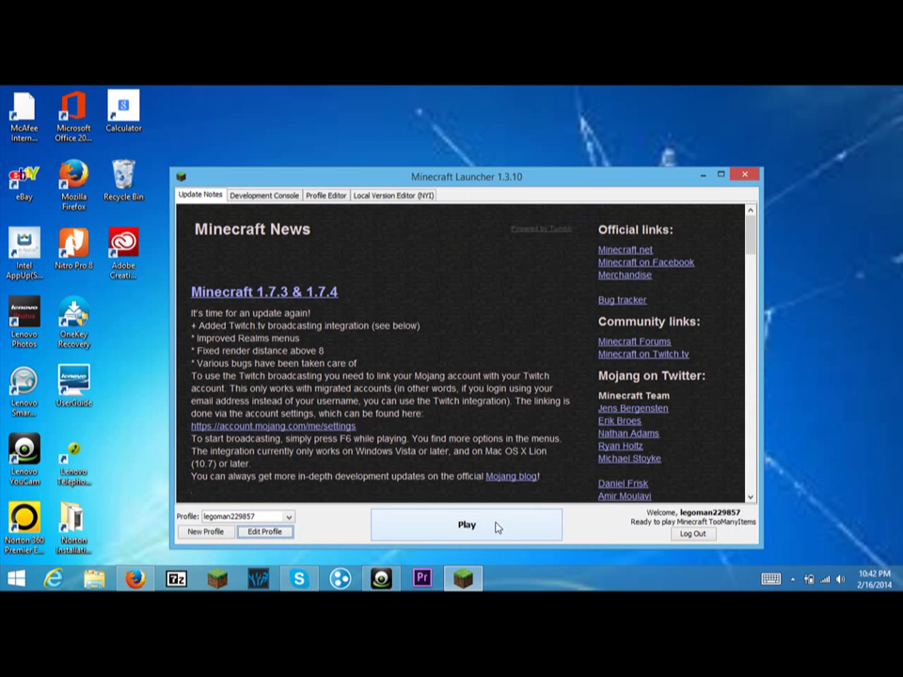
# Play the TooManyItems version full screen and join the Mineplex server from Multiplayer.
pyautogui.click(487, 531)
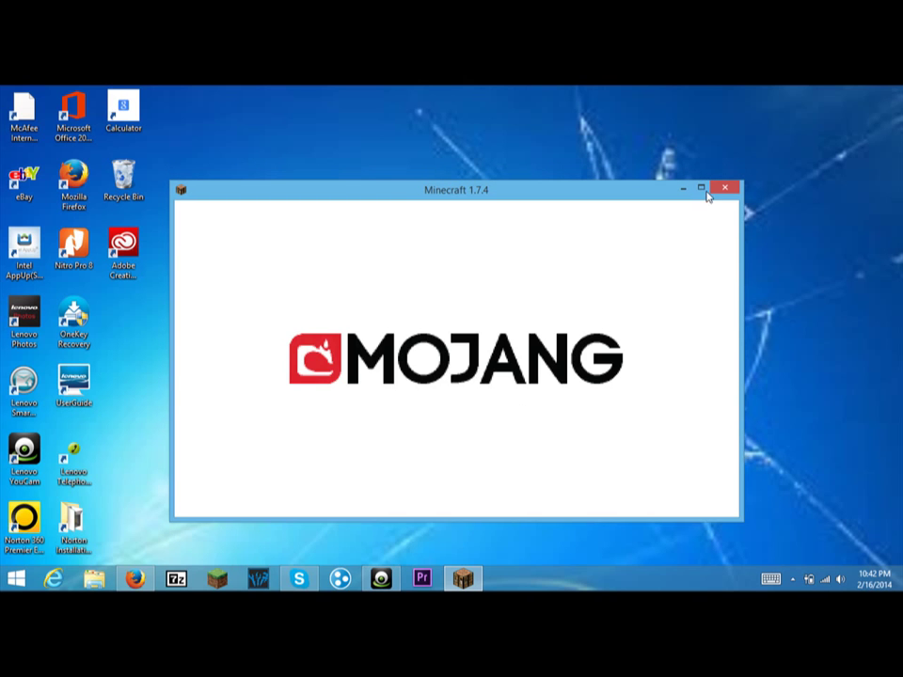
pyautogui.click(701, 190)
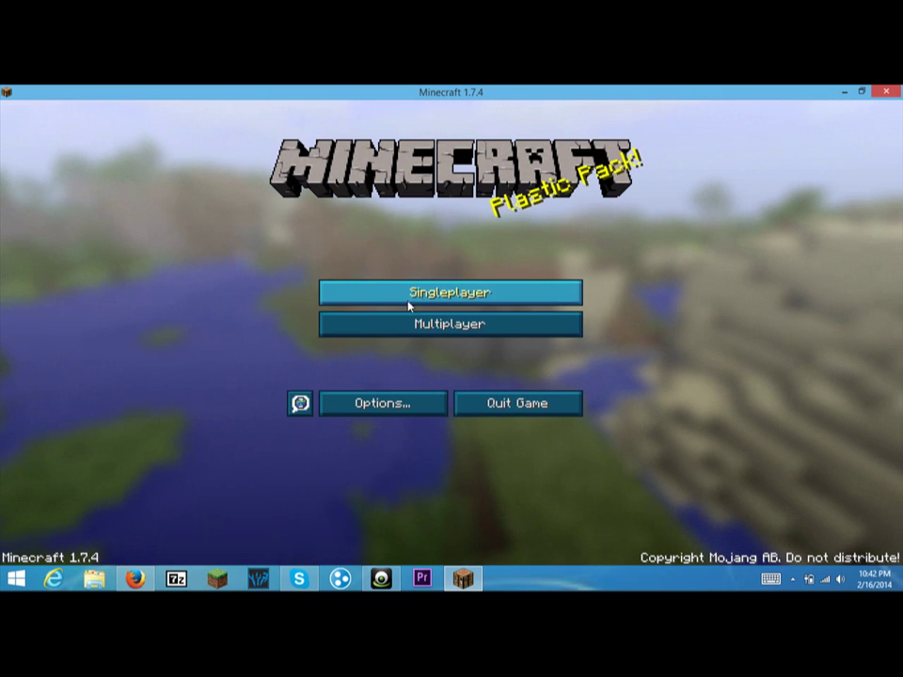
pyautogui.click(420, 323)
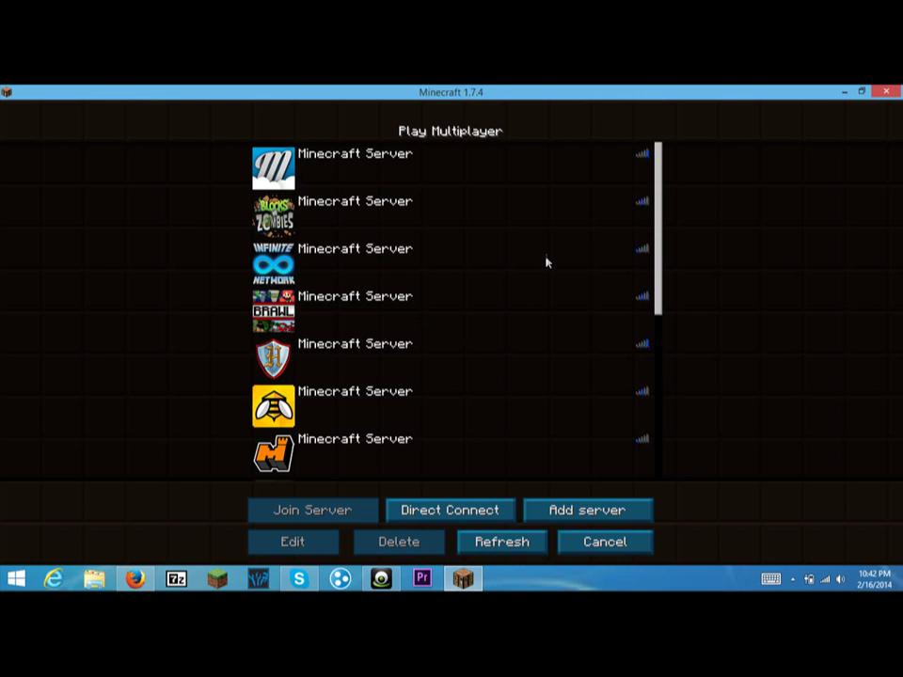
pyautogui.moveTo(661, 277); pyautogui.dragTo(439, 329)
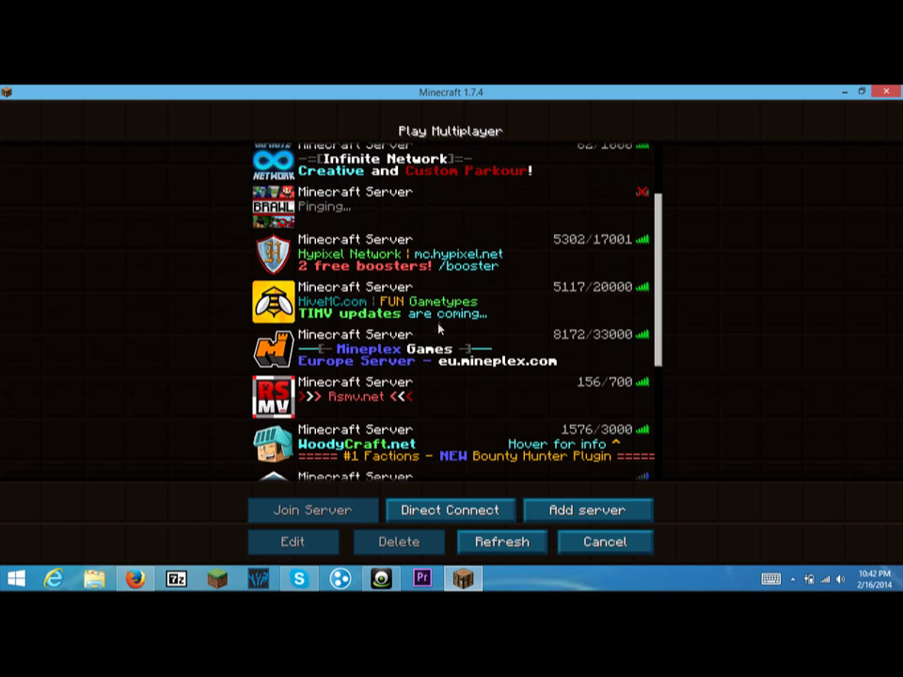
pyautogui.click(318, 353)
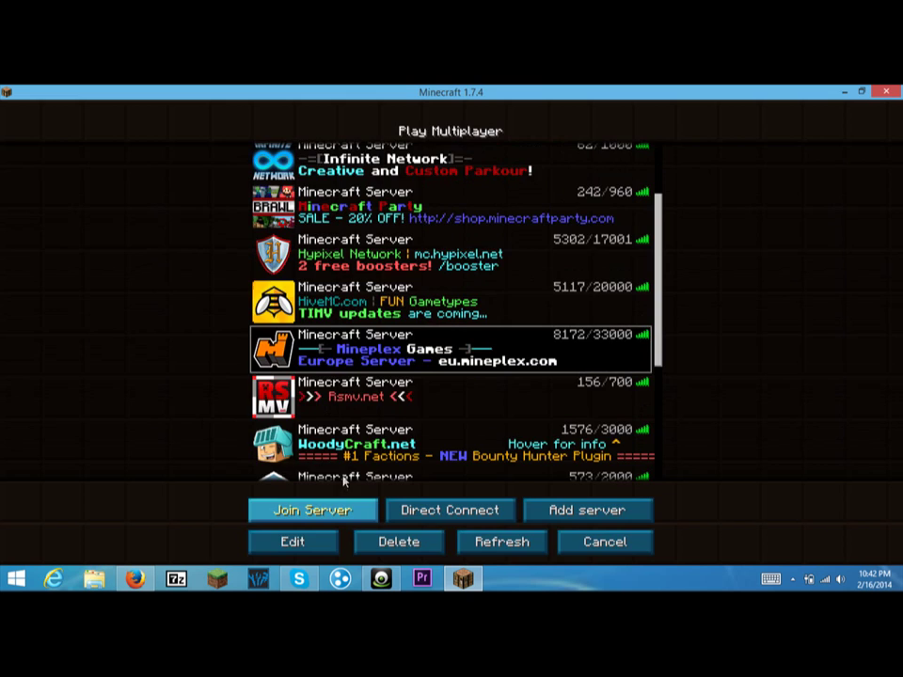
pyautogui.click(331, 508)
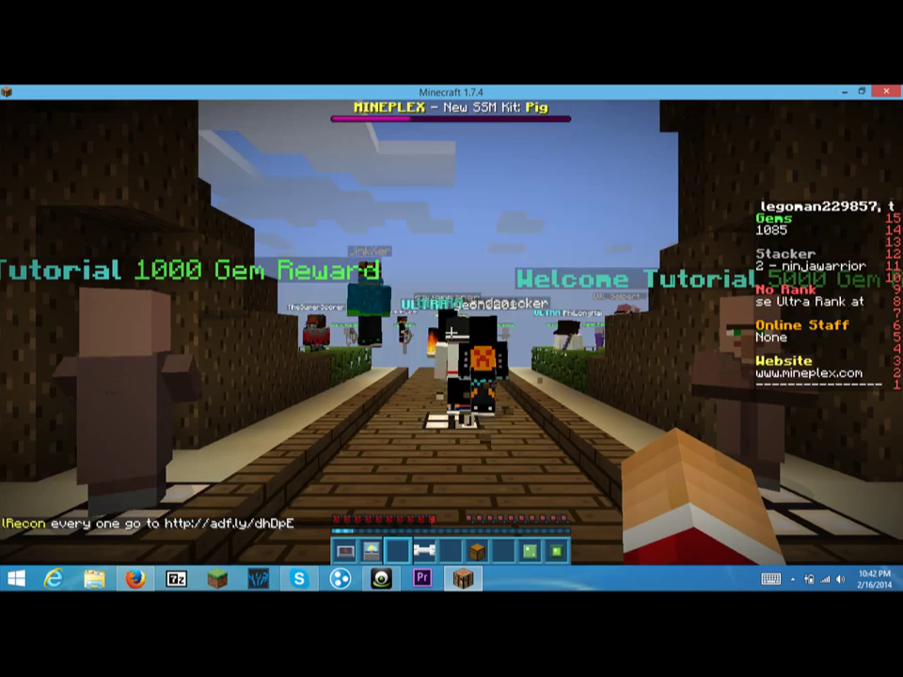
# Check the TooManyItems panel in the inventory, then disconnect from Mineplex to the 1.7.4 title screen.
pyautogui.press('w')
pyautogui.press('w')
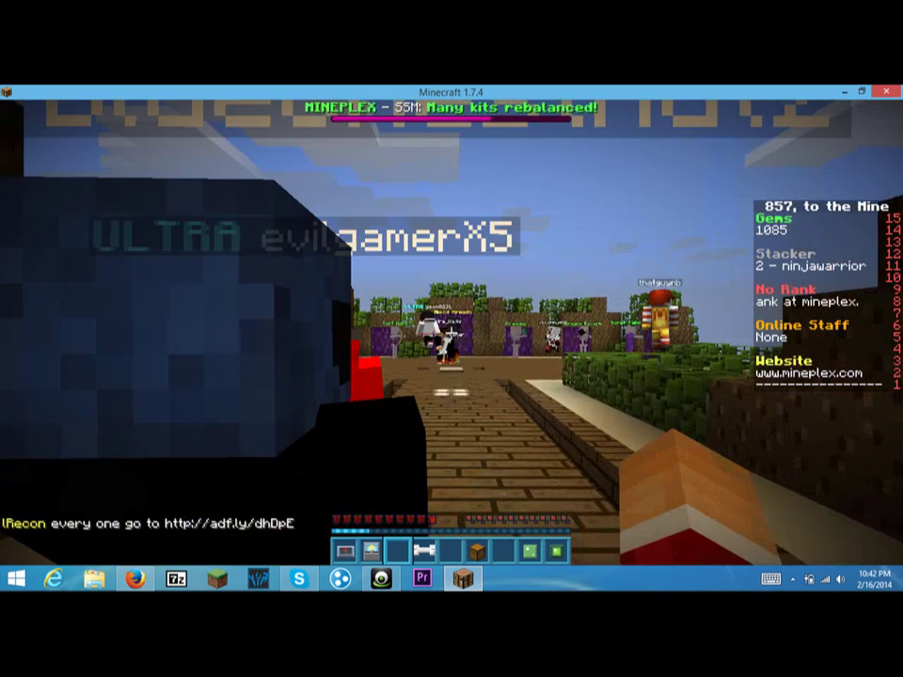
pyautogui.press('e')
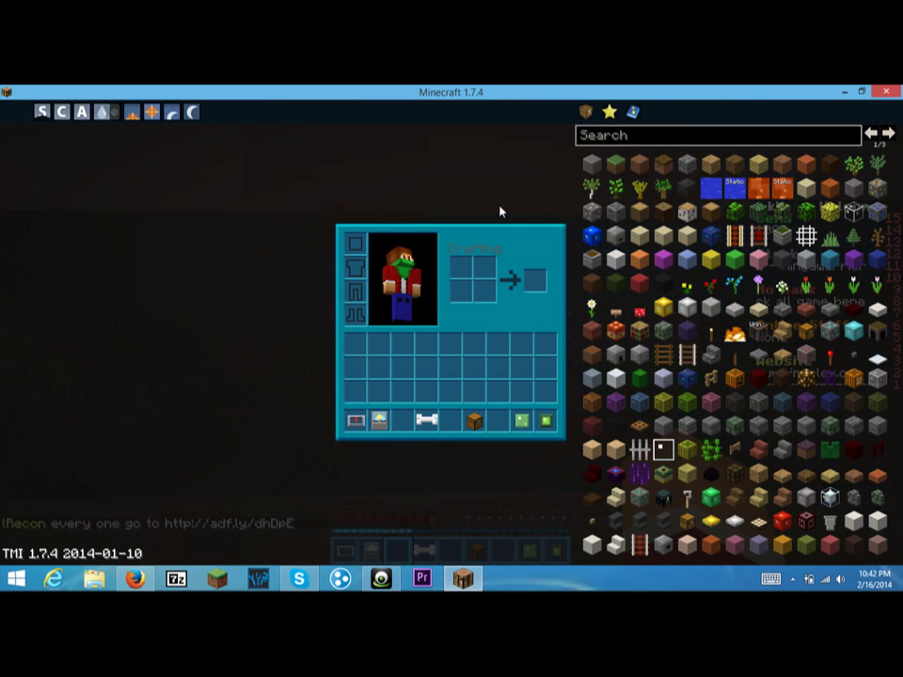
pyautogui.press('e')
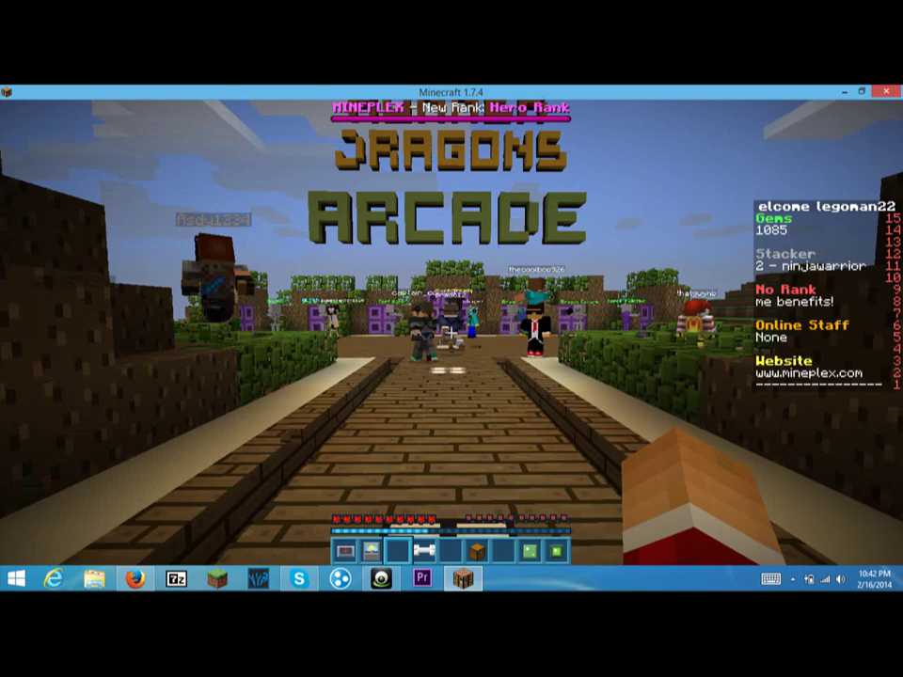
pyautogui.press('Escape')
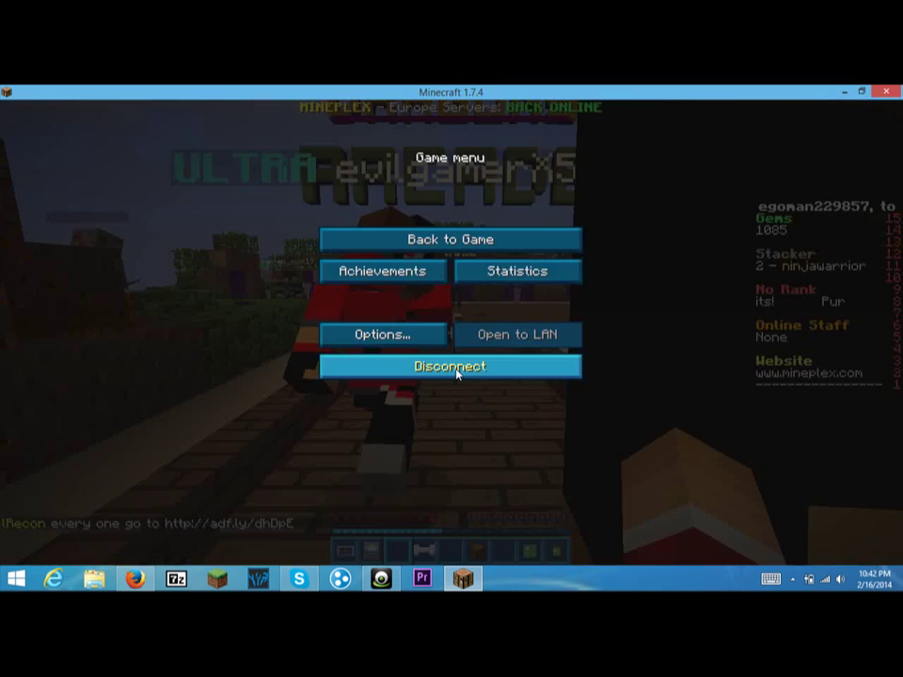
pyautogui.click(457, 369)
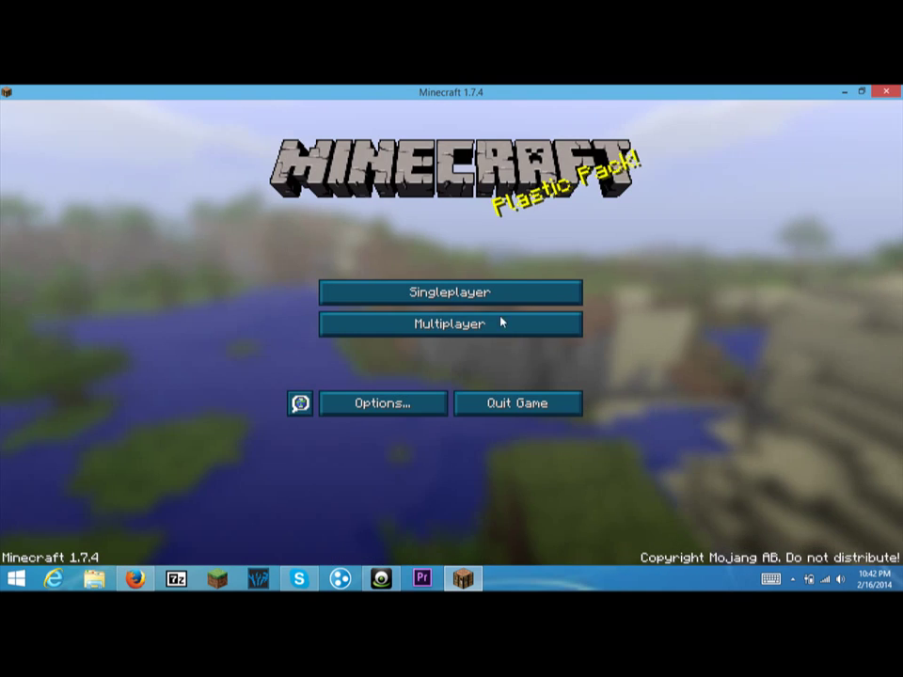
# Close Minecraft and restore YouCam's Desktop Capture window from the taskbar.
pyautogui.click(884, 91)
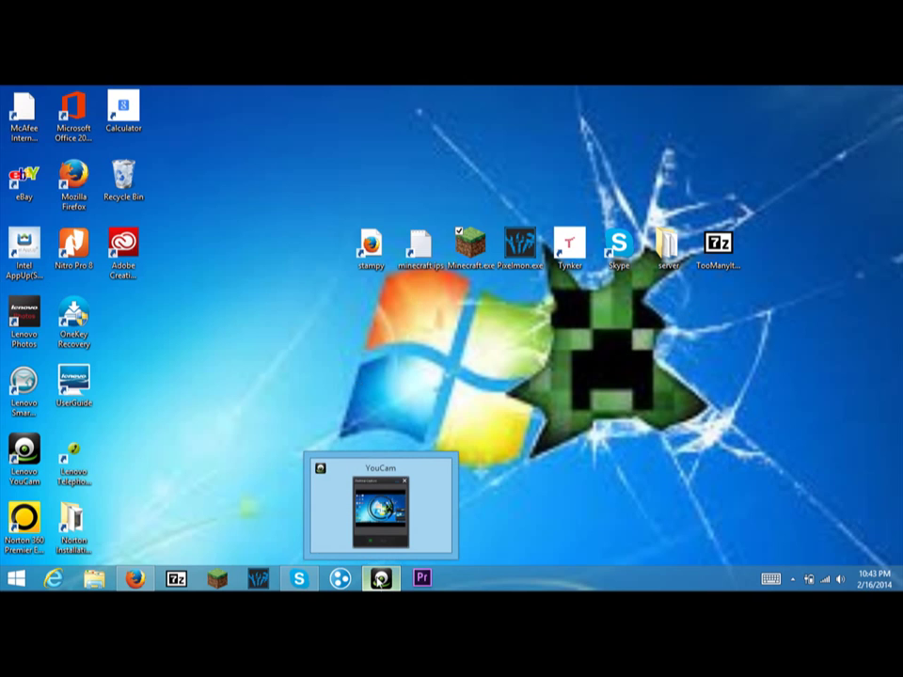
pyautogui.click(379, 580)
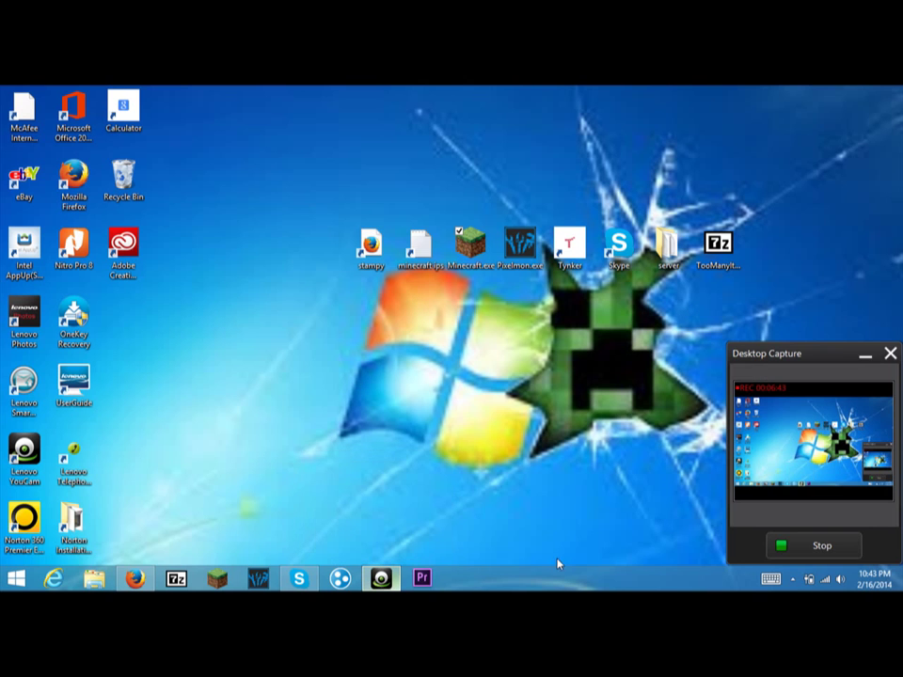